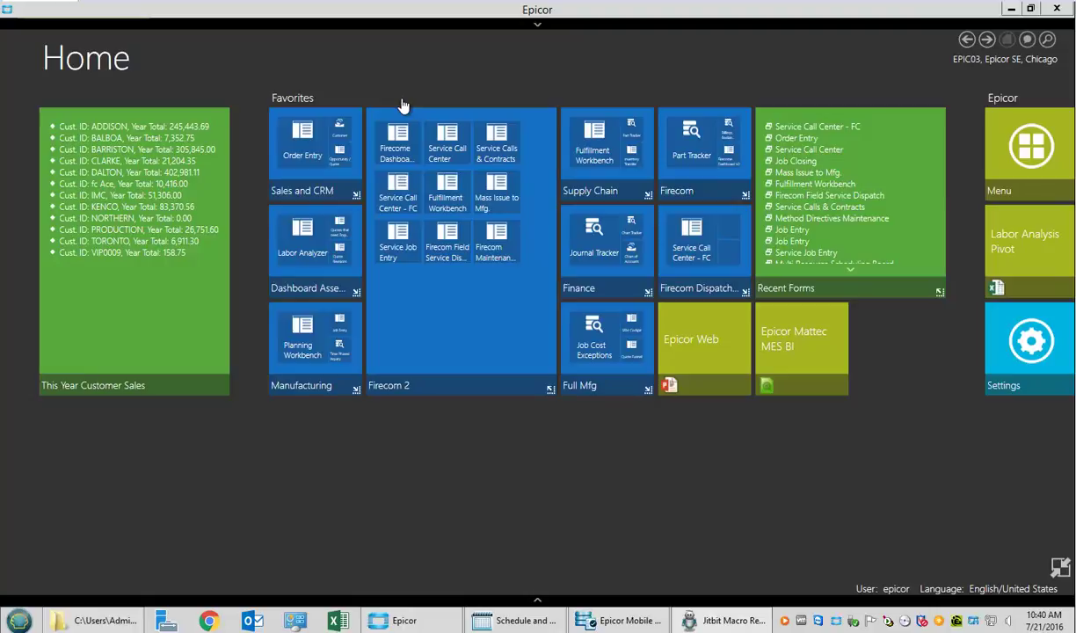
click(397, 187)
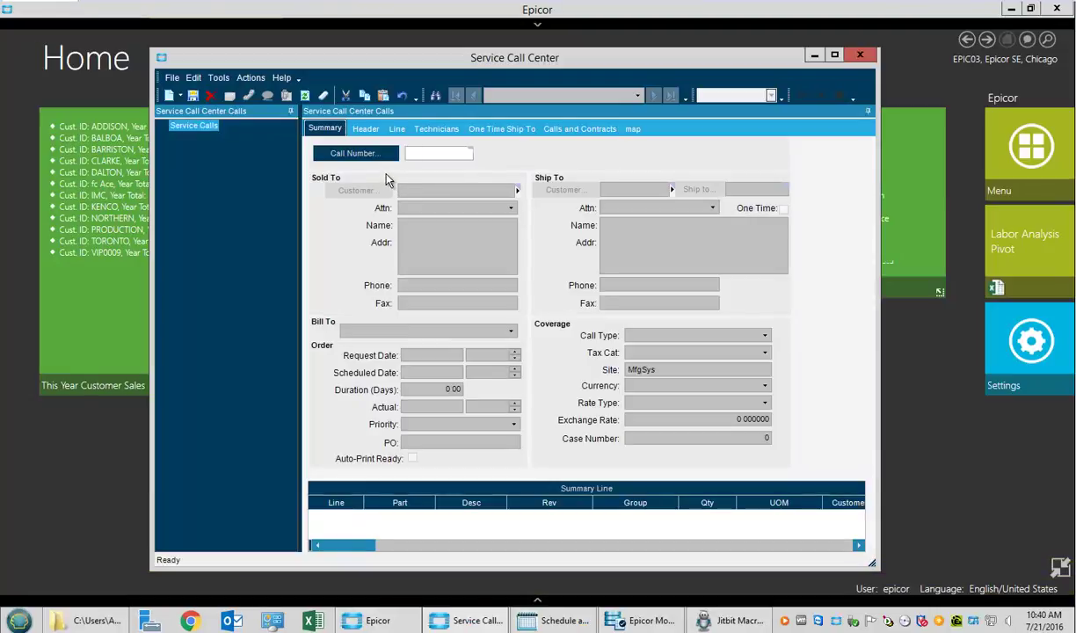
click(168, 95)
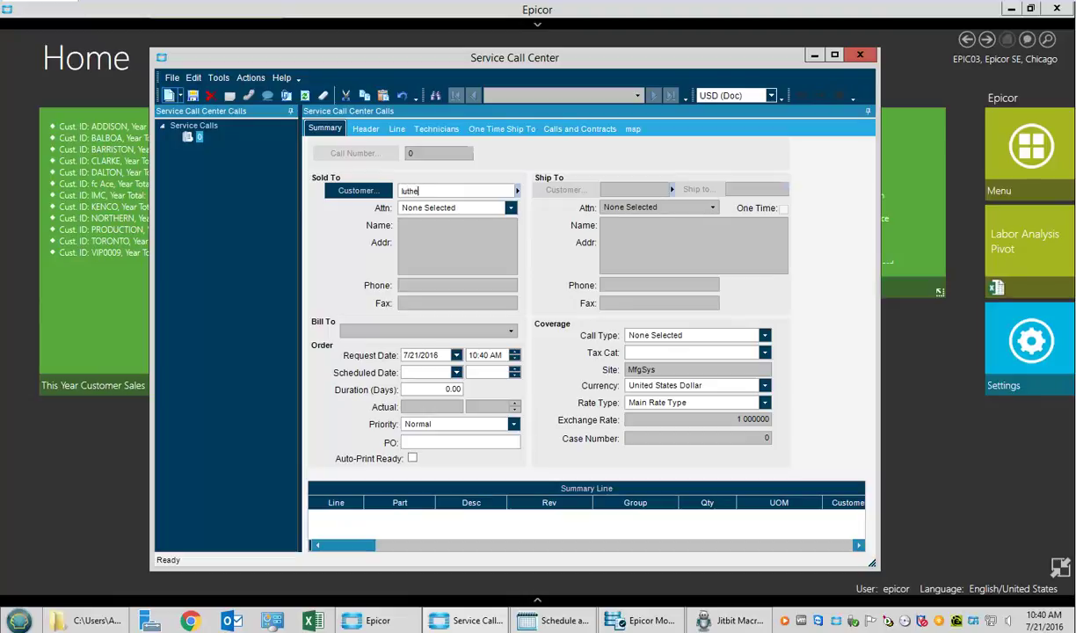
key(F6)
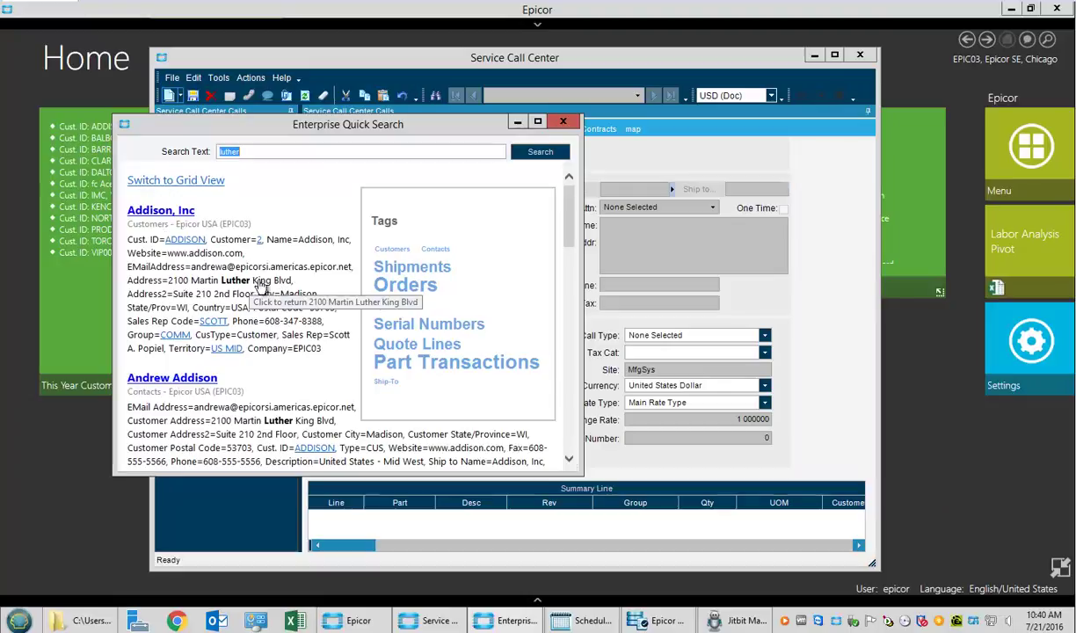
right_click(175, 215)
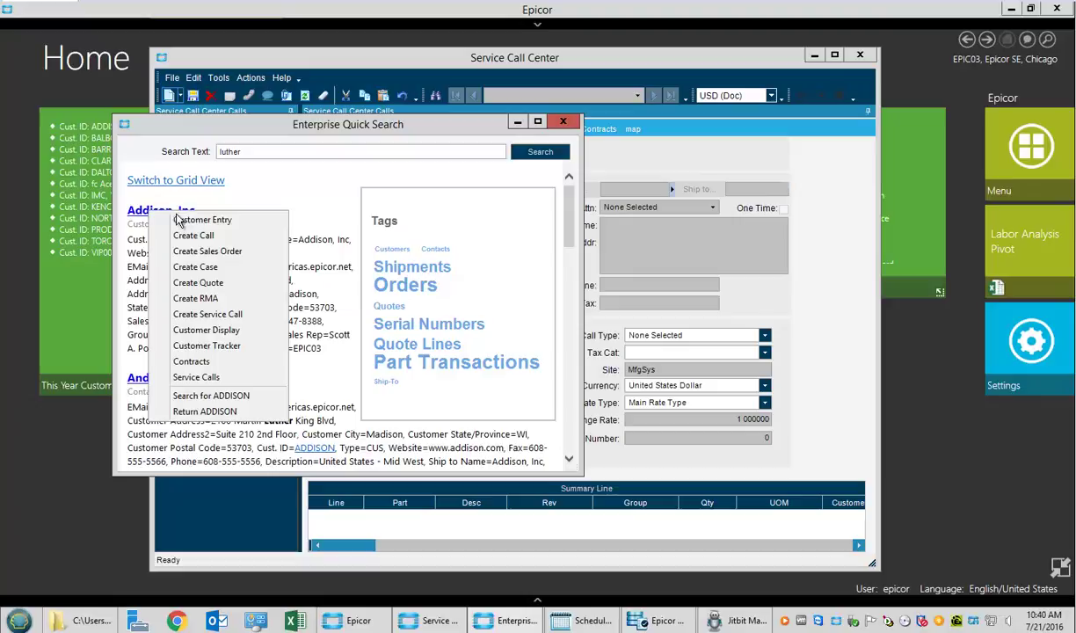
click(205, 411)
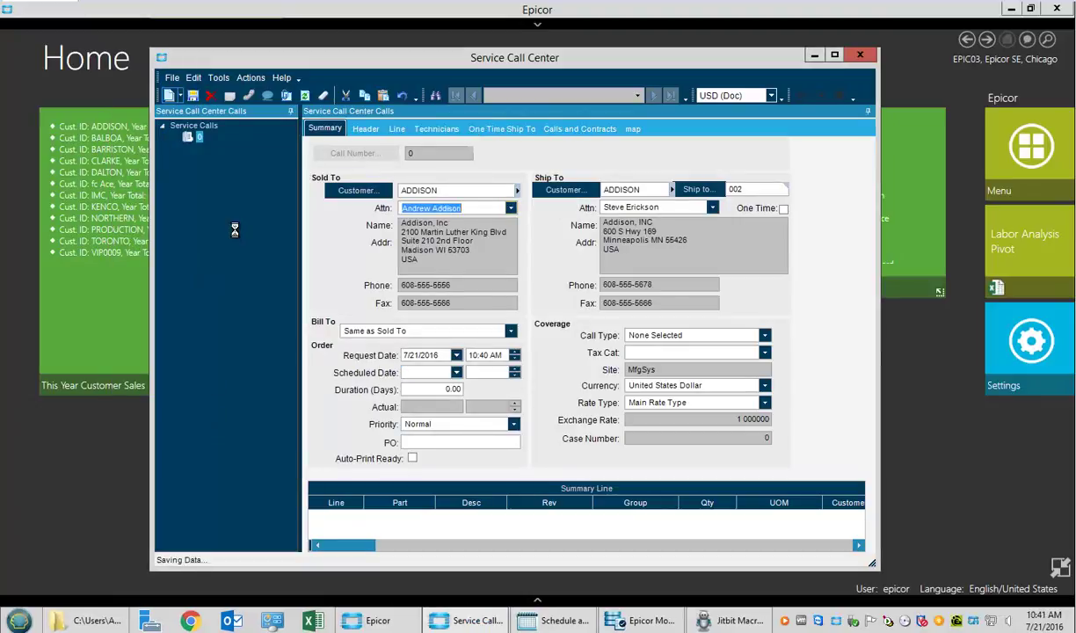
Add a call line under contract 5, line 1 for the Service part, with issue "Indicator Light" and topic Break Fix.
click(373, 192)
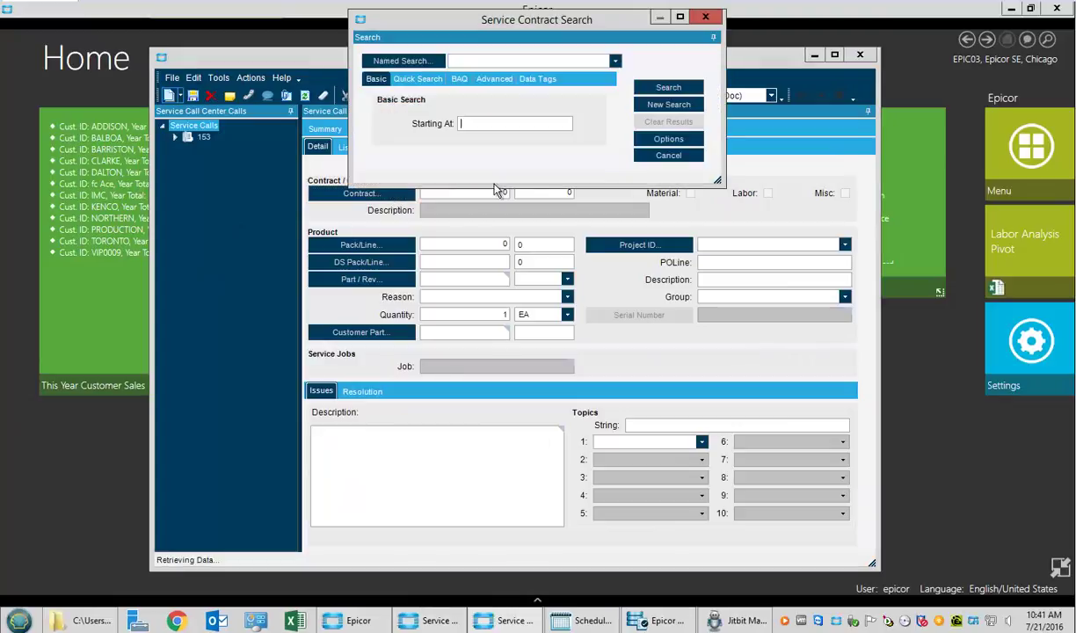
click(637, 88)
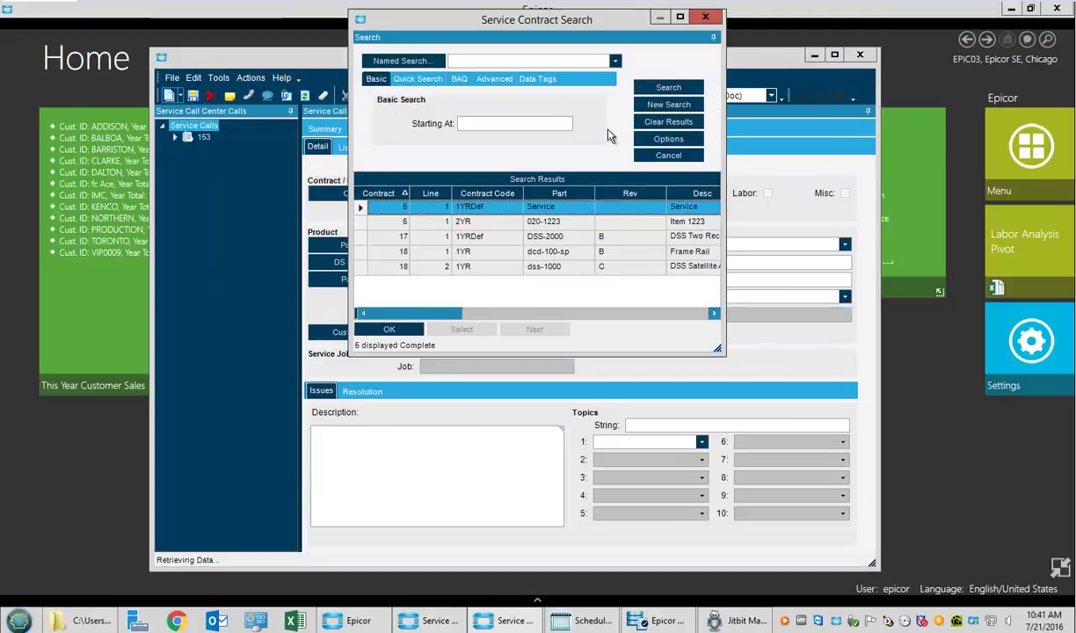
double_click(517, 208)
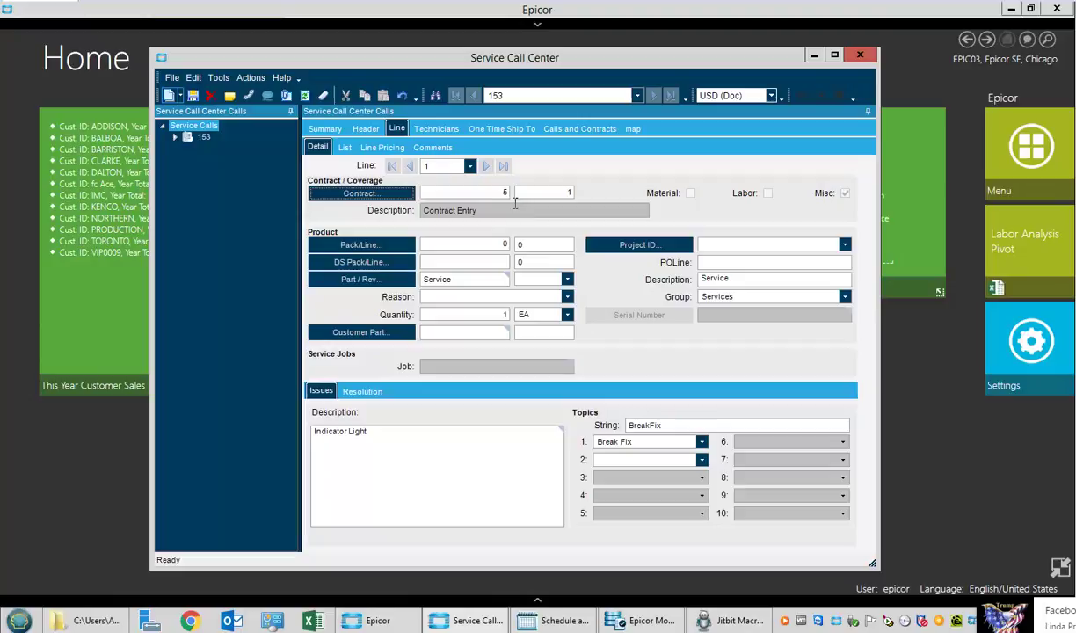
click(516, 203)
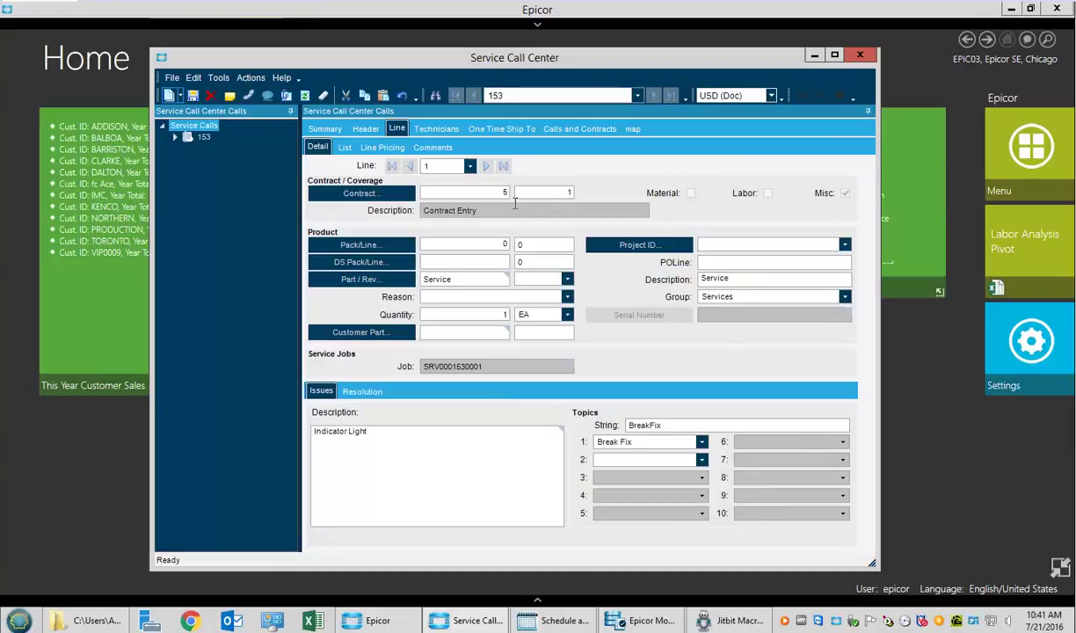
Create another service call for the customer Rocket Fuel, found by searching for its partial street address.
click(325, 129)
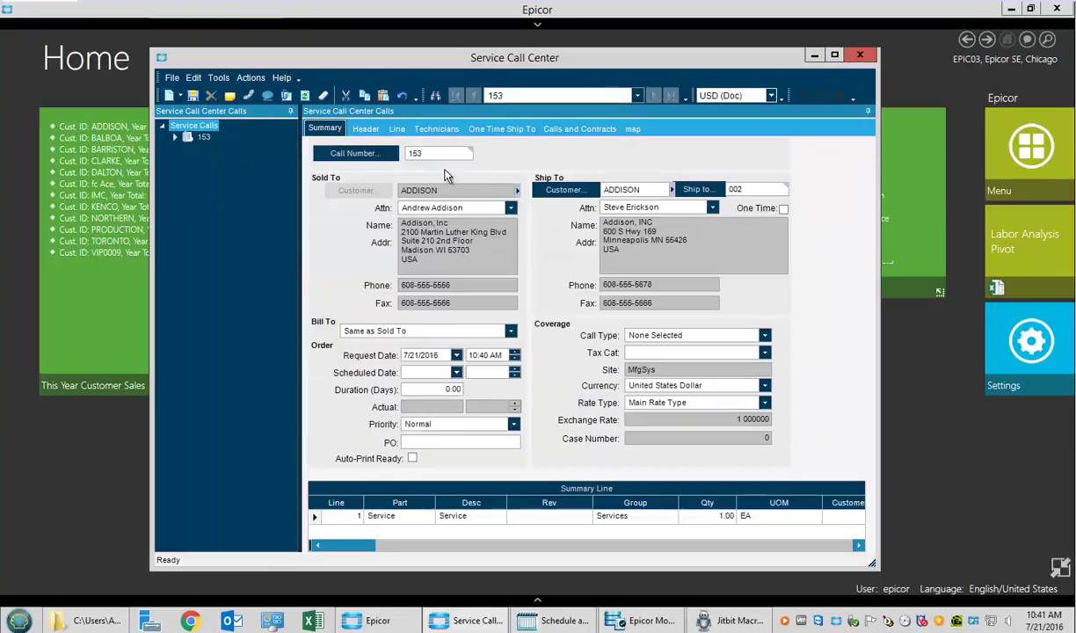
click(169, 96)
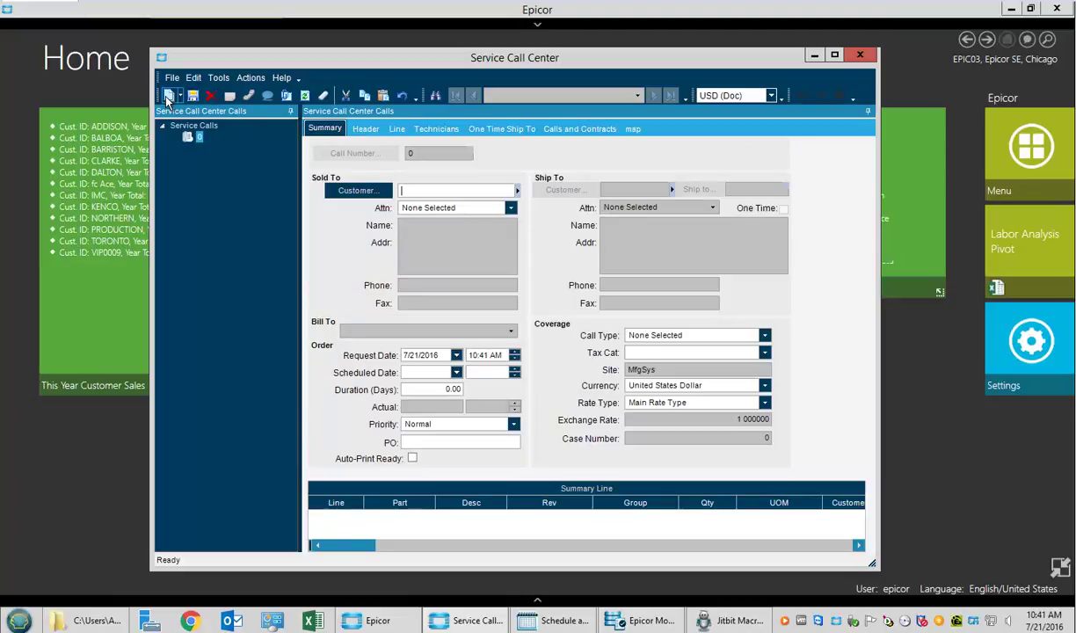
text(195 broad)
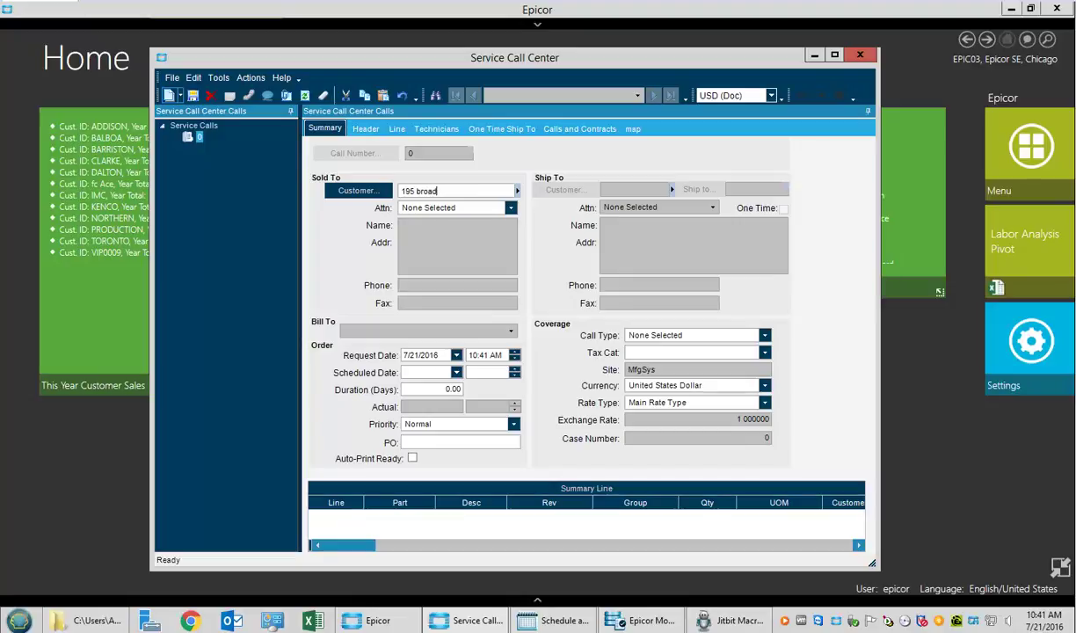
key(Tab)
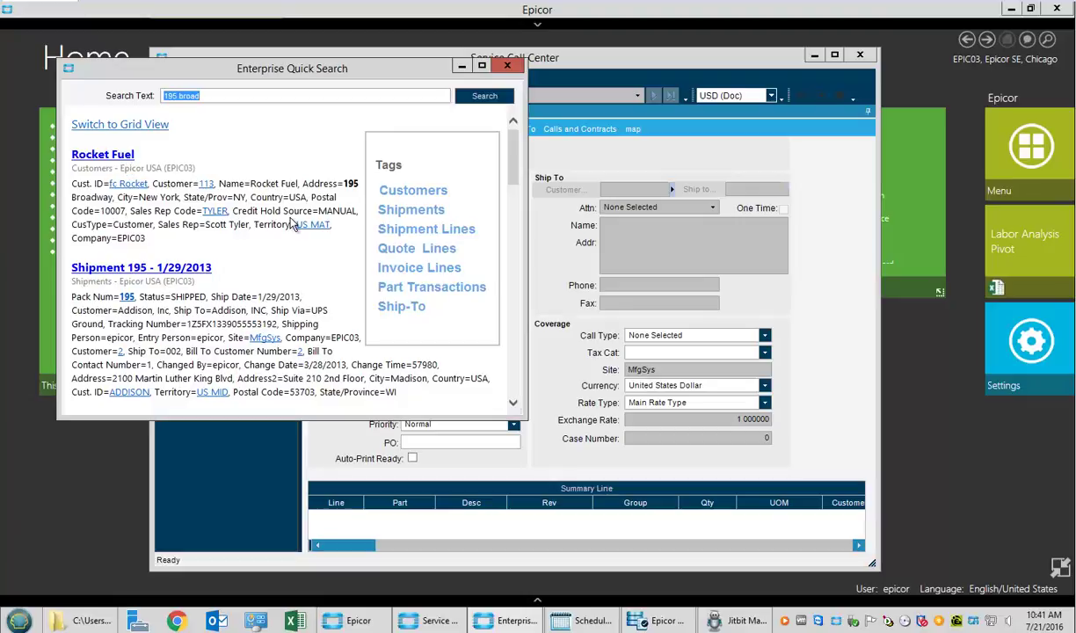
right_click(97, 161)
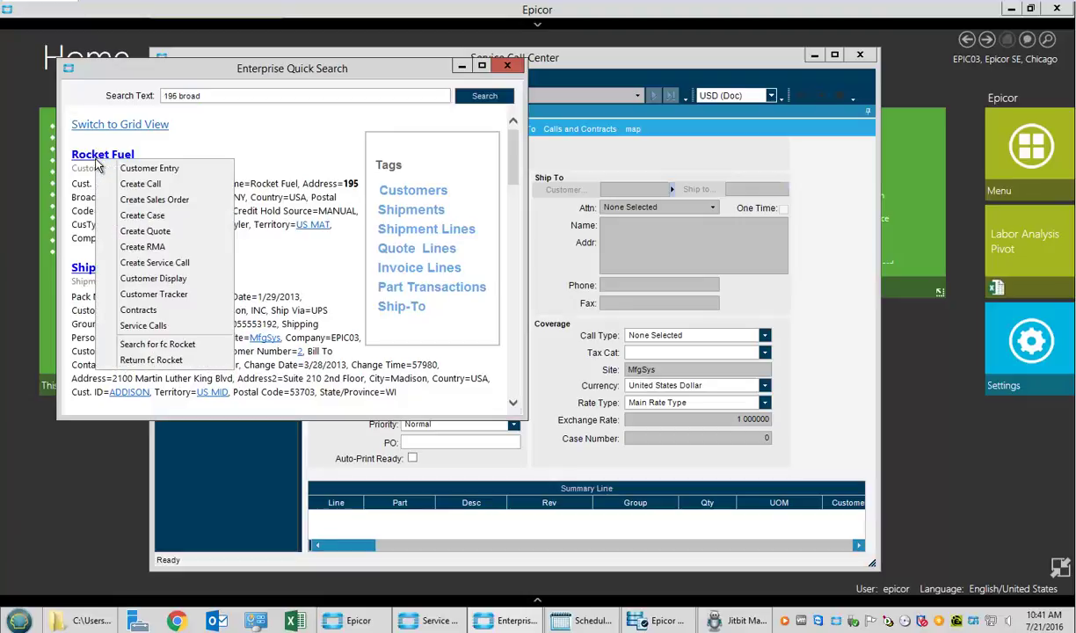
click(143, 360)
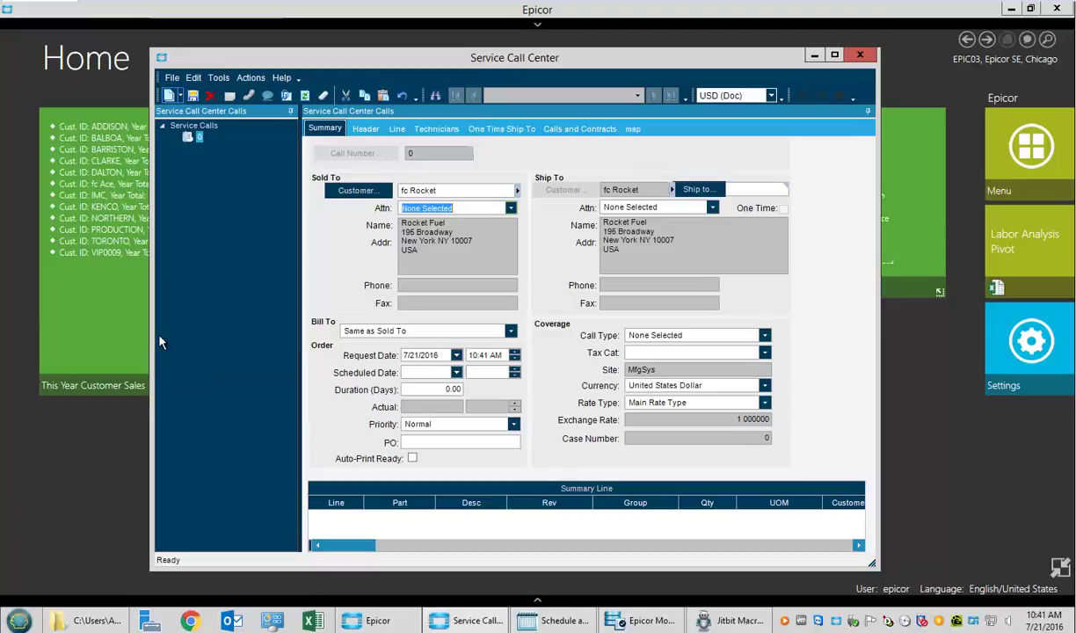
Search the service contracts available for the Rocket Fuel call line, leaving the search without a selection.
click(397, 128)
click(395, 196)
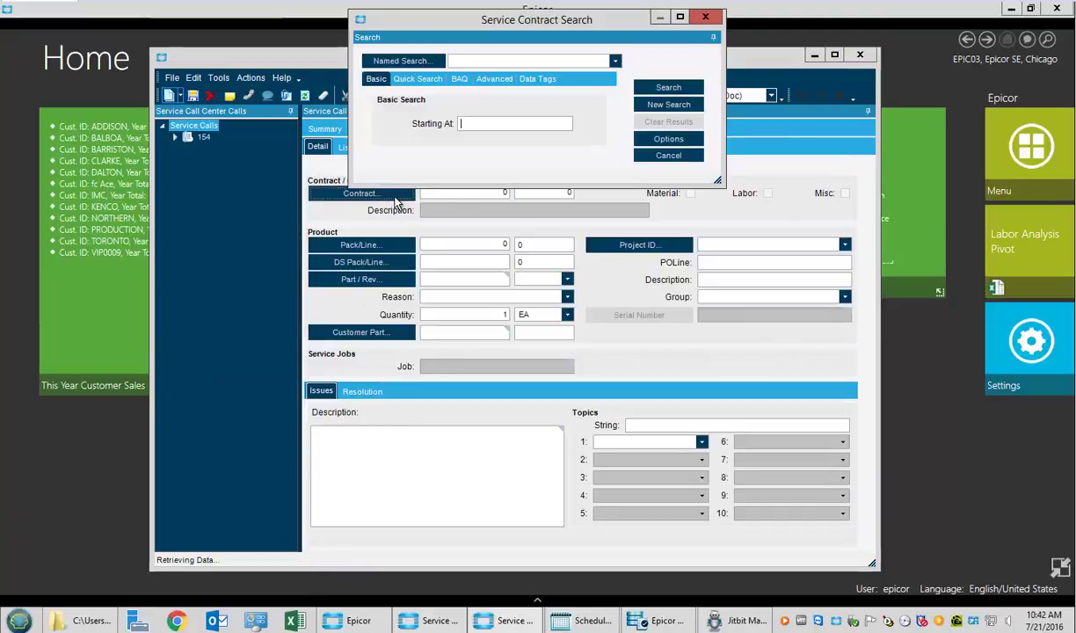
key(Return)
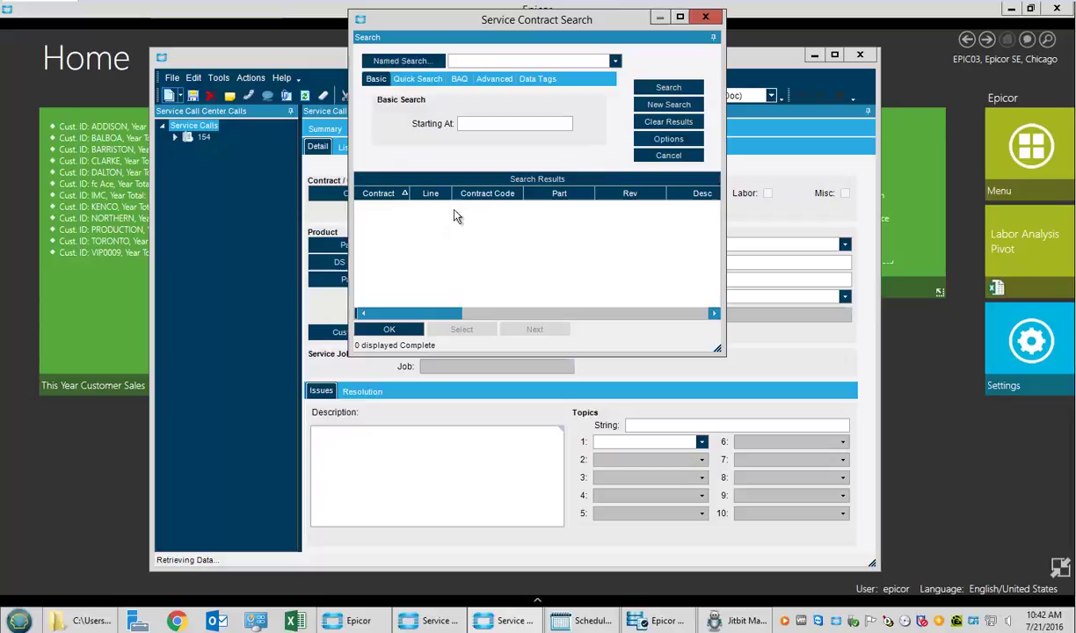
click(706, 18)
Fill in the Rocket Fuel call line with part and description "service", issue "Indicator Light" and topic Break Fix.
click(431, 279)
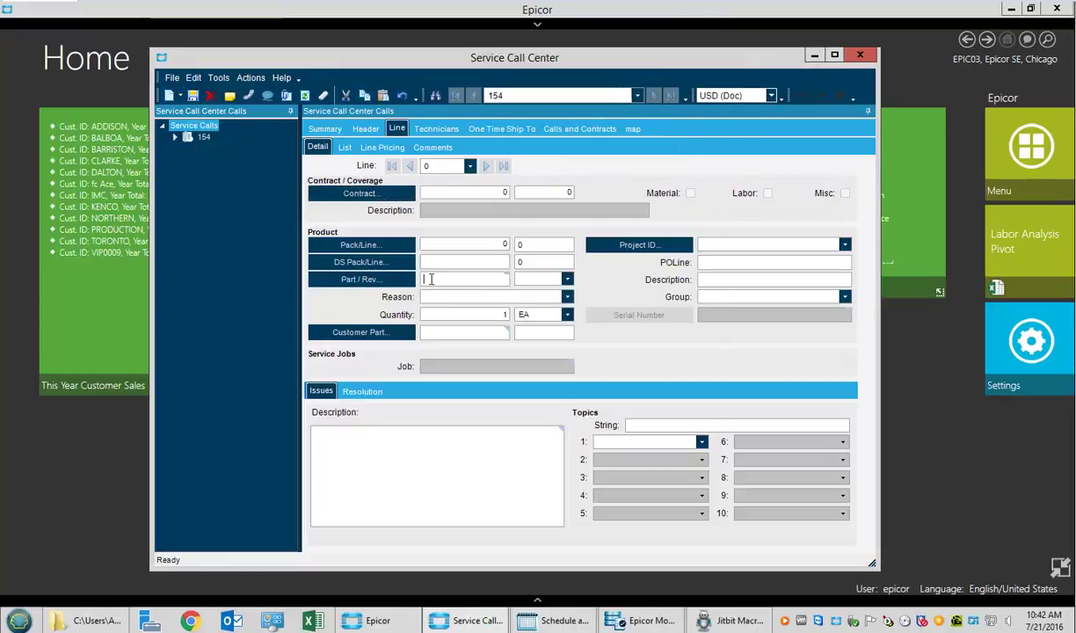
text(service)
click(759, 282)
text(service)
key(Tab)
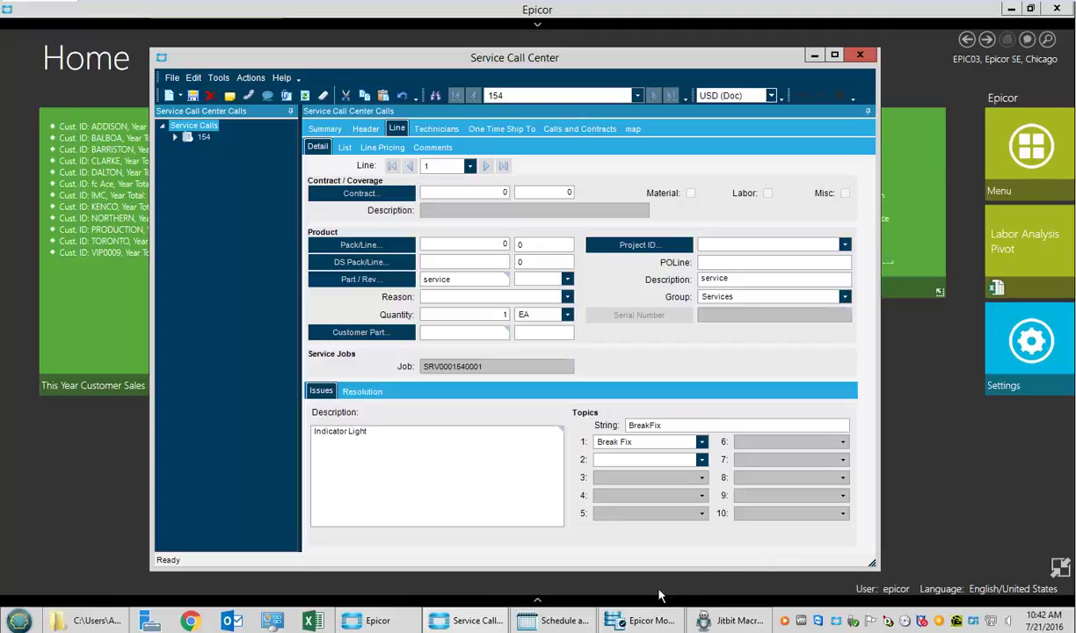
Switch to Schedule and Dispatch and assign the Addison, Inc alarm repair to Midwest technician ST1 at about 1:10 PM on 7/21/2016.
click(564, 622)
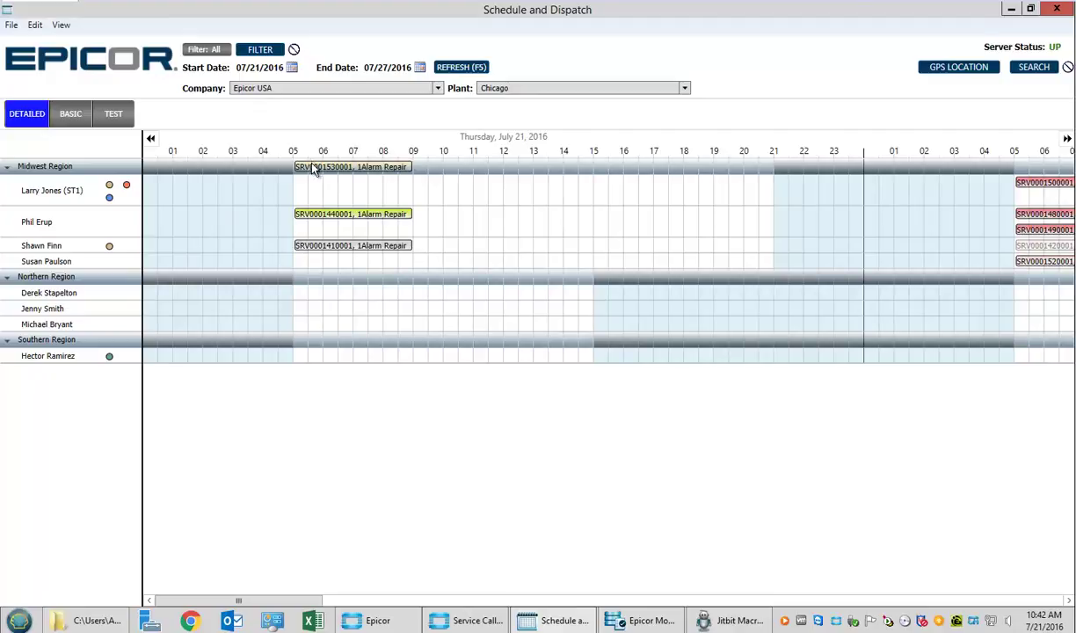
mouse_move(319, 172)
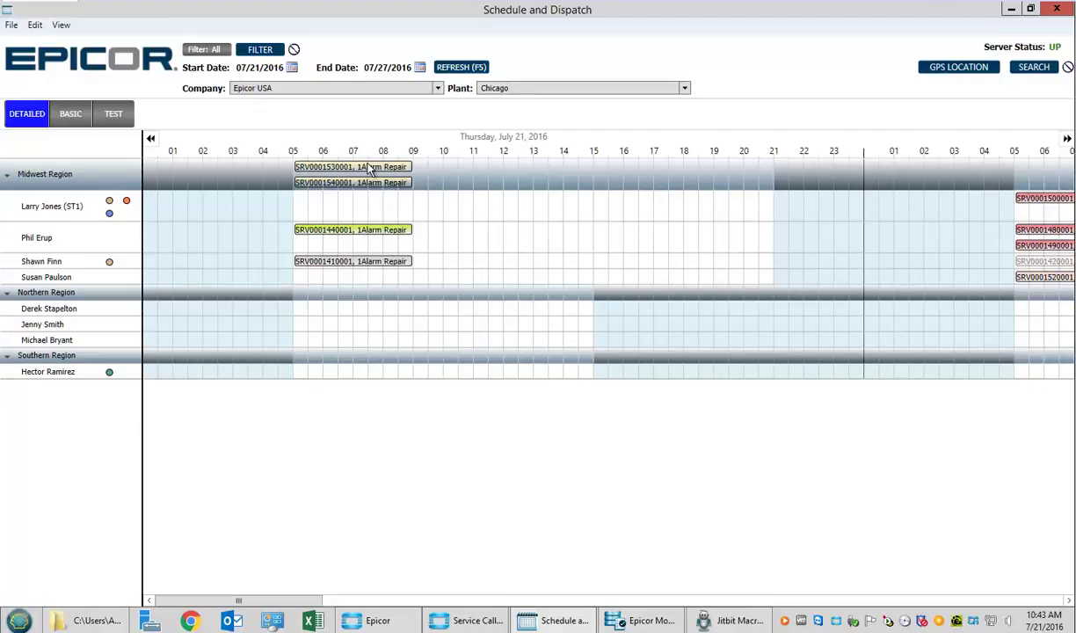
drag(370, 168, 607, 208)
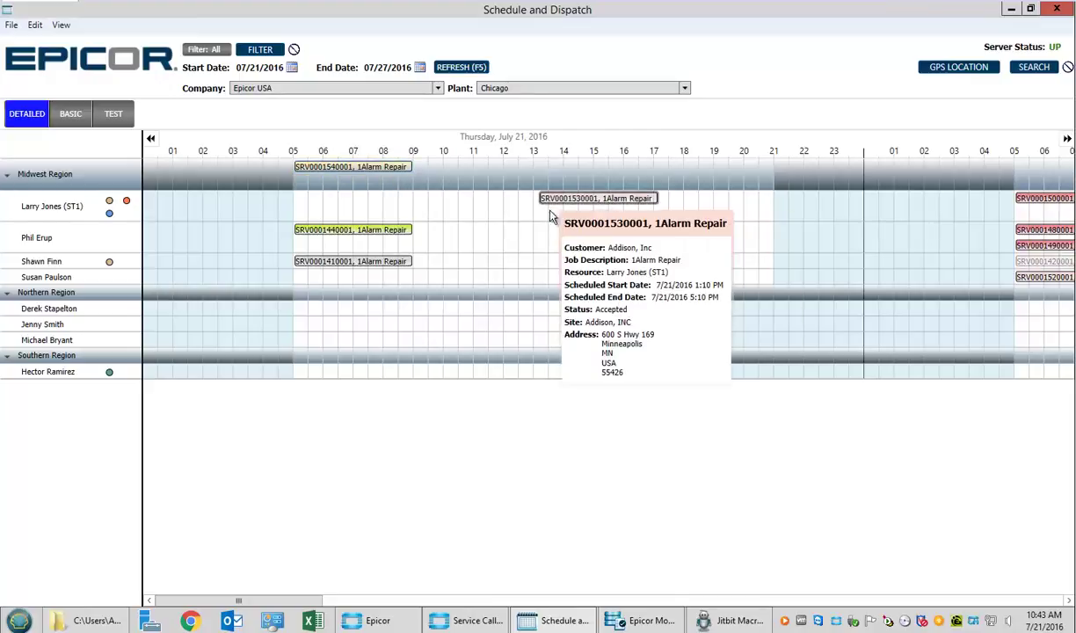
In the Basic schedule view, assign the Rocket Fuel alarm repair to the last-listed Midwest Region technician on Monday, 25 Jul 2016.
click(70, 112)
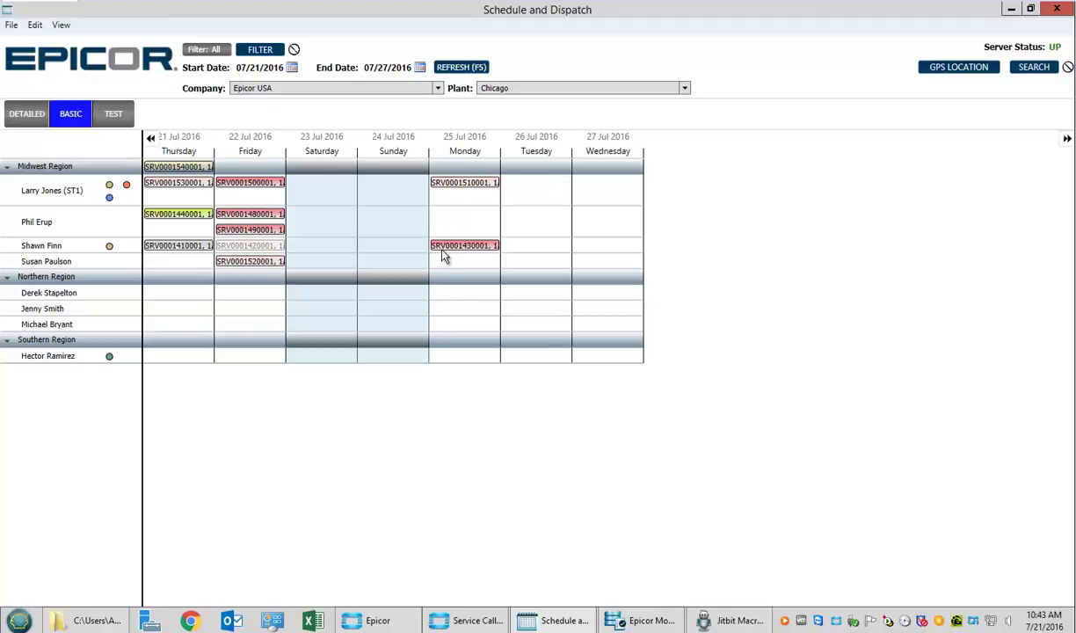
mouse_move(161, 172)
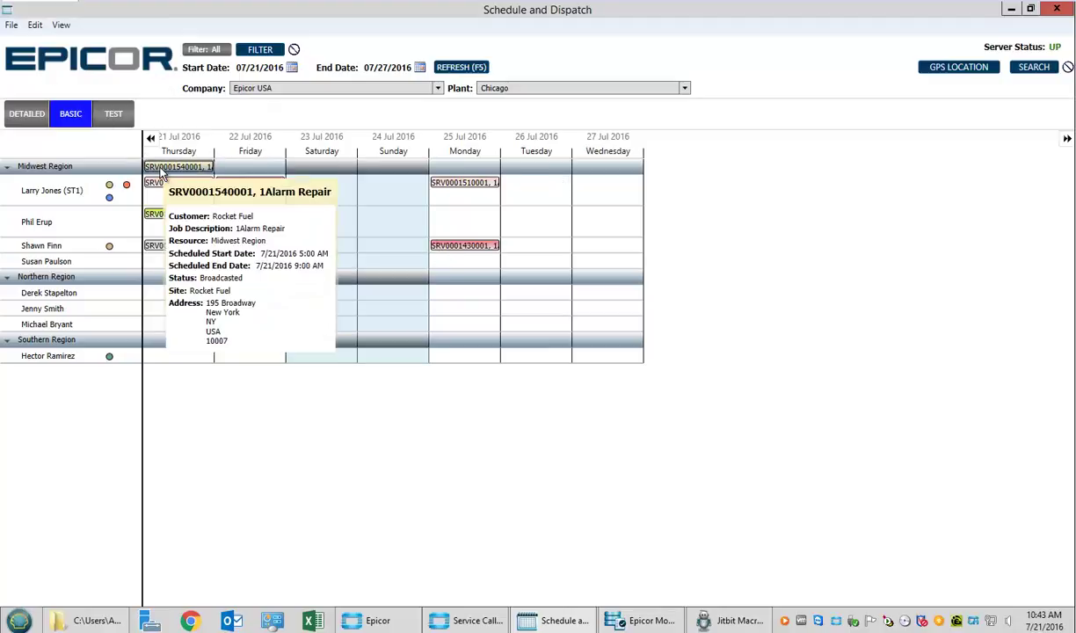
drag(161, 173, 444, 270)
Open the Addison, Inc alarm repair work order and set its status to In Progress.
mouse_move(179, 253)
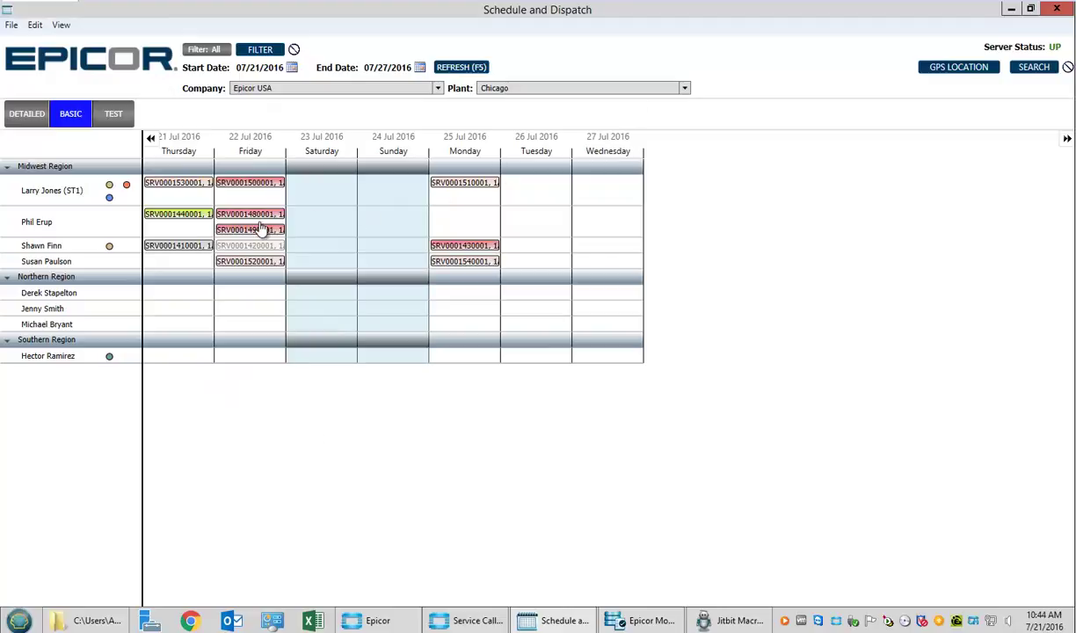
double_click(184, 187)
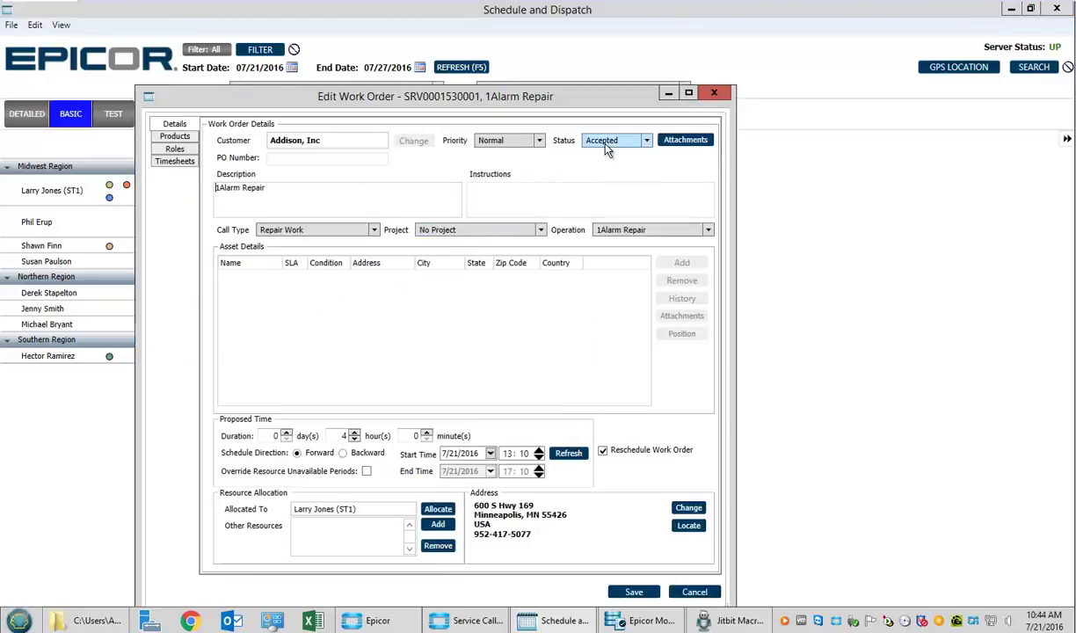
click(604, 140)
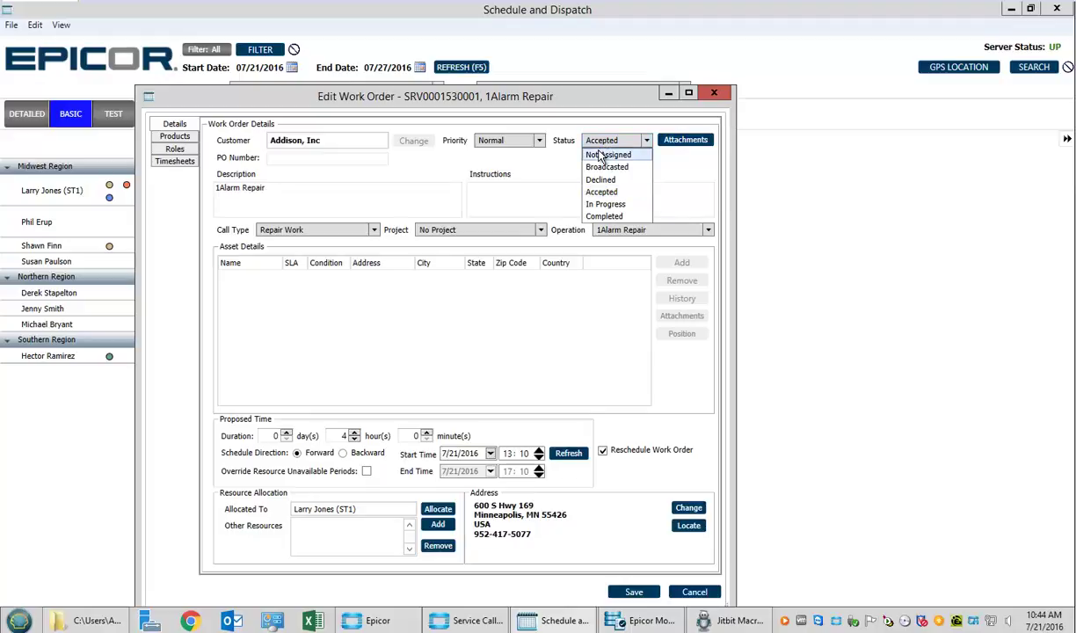
click(605, 204)
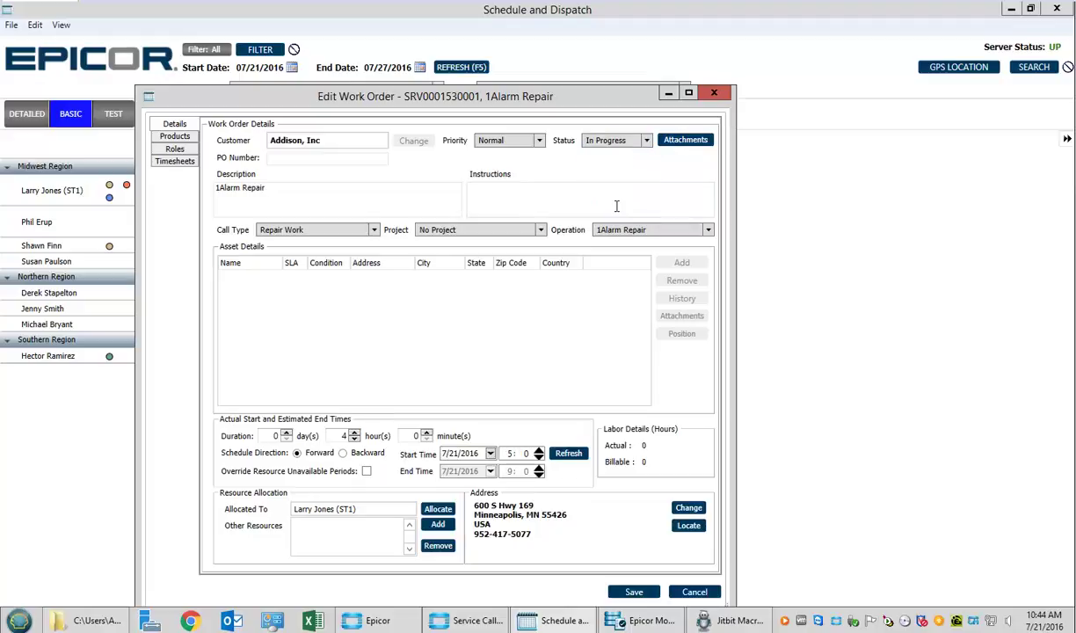
Start a timesheet for the work order with start and end dates of 7/21/2016 and the Assembly labor code.
click(176, 161)
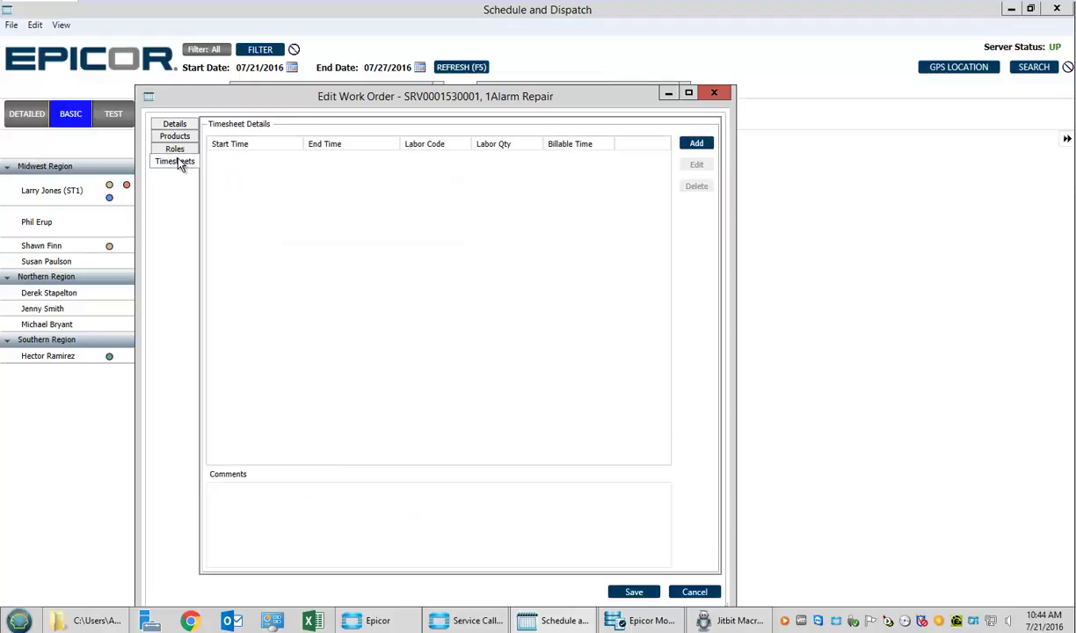
click(697, 144)
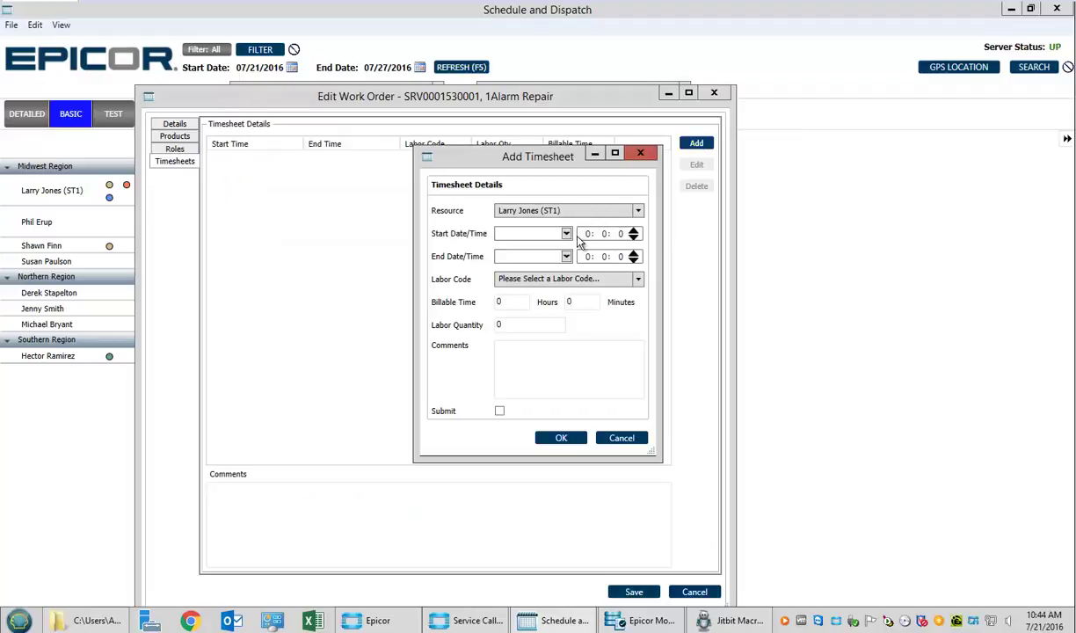
click(566, 233)
click(581, 322)
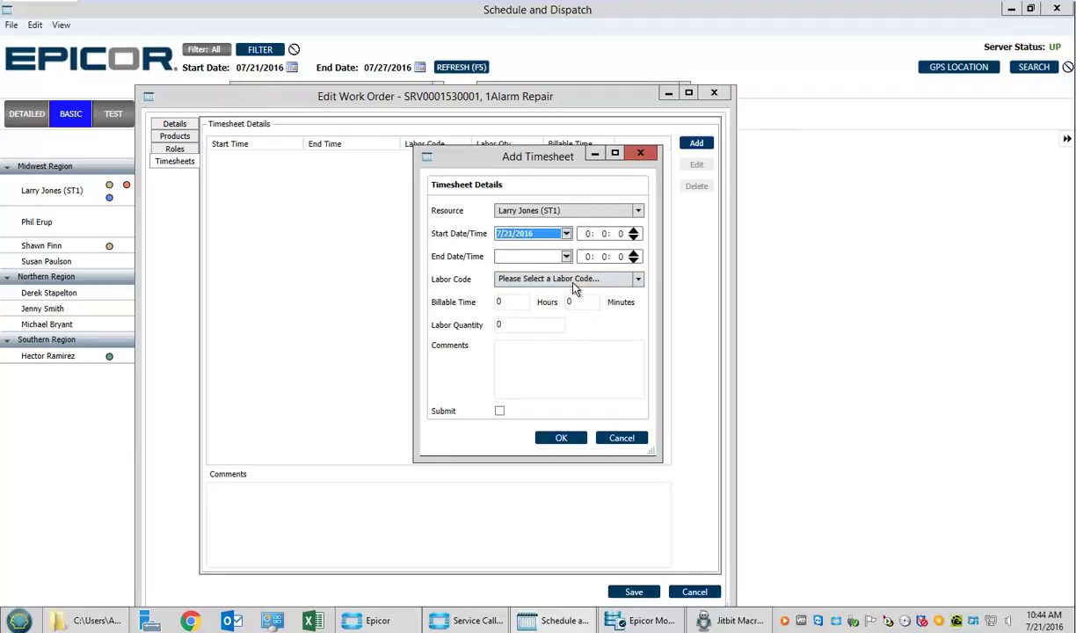
click(566, 256)
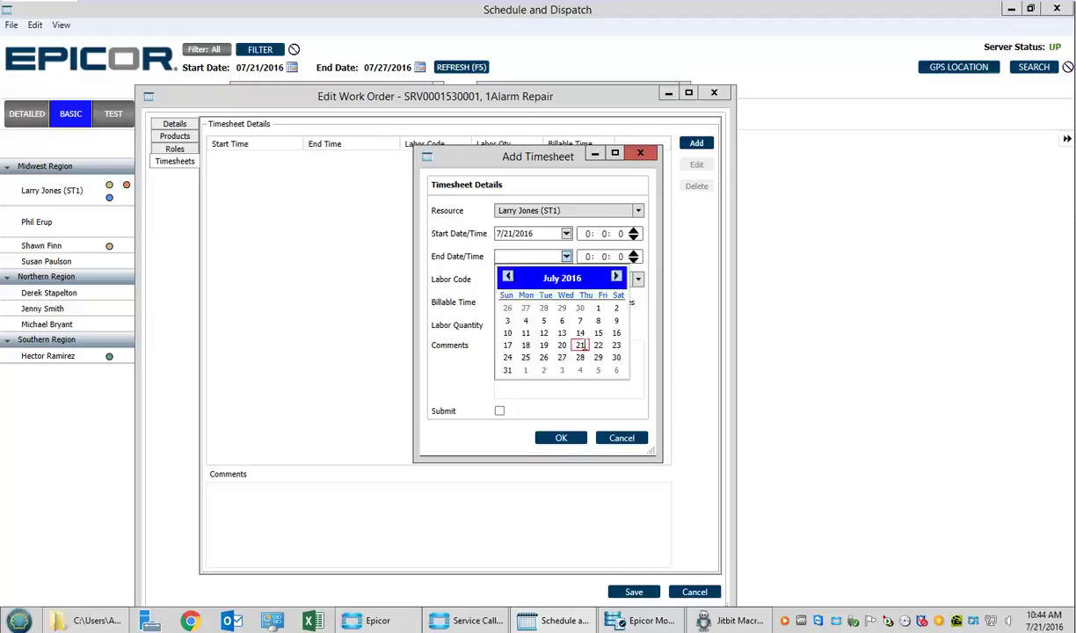
click(579, 344)
click(551, 279)
click(543, 305)
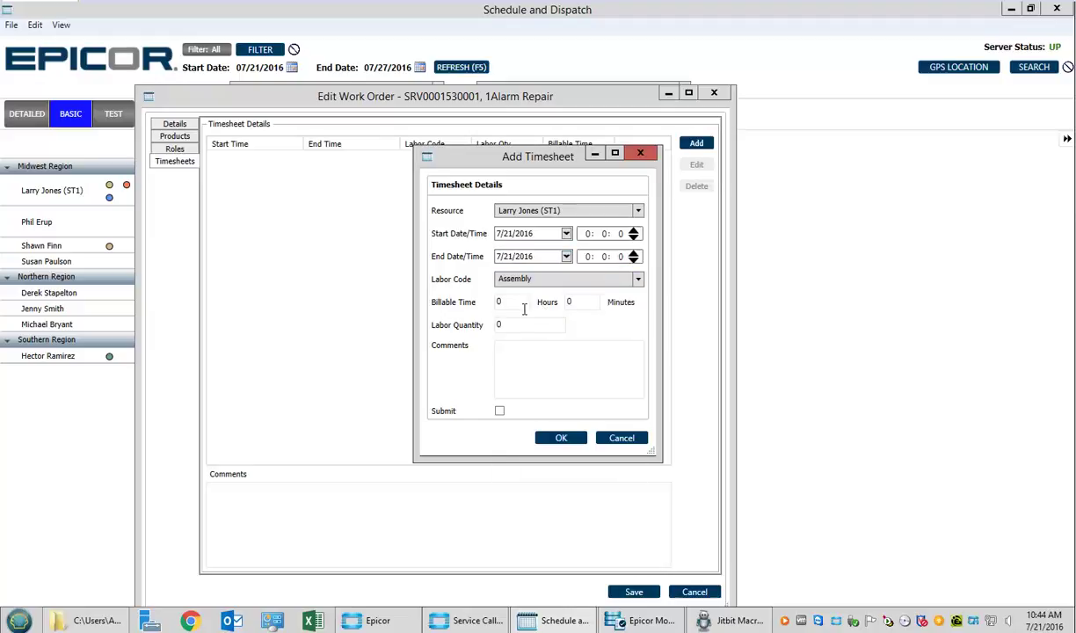
Enter 2 hours 30 minutes of billable time and the comment "All fixed", mark the timesheet for submission and add it.
click(510, 302)
click(594, 304)
key(Tab)
key(Tab)
text(All fixed)
key(Tab)
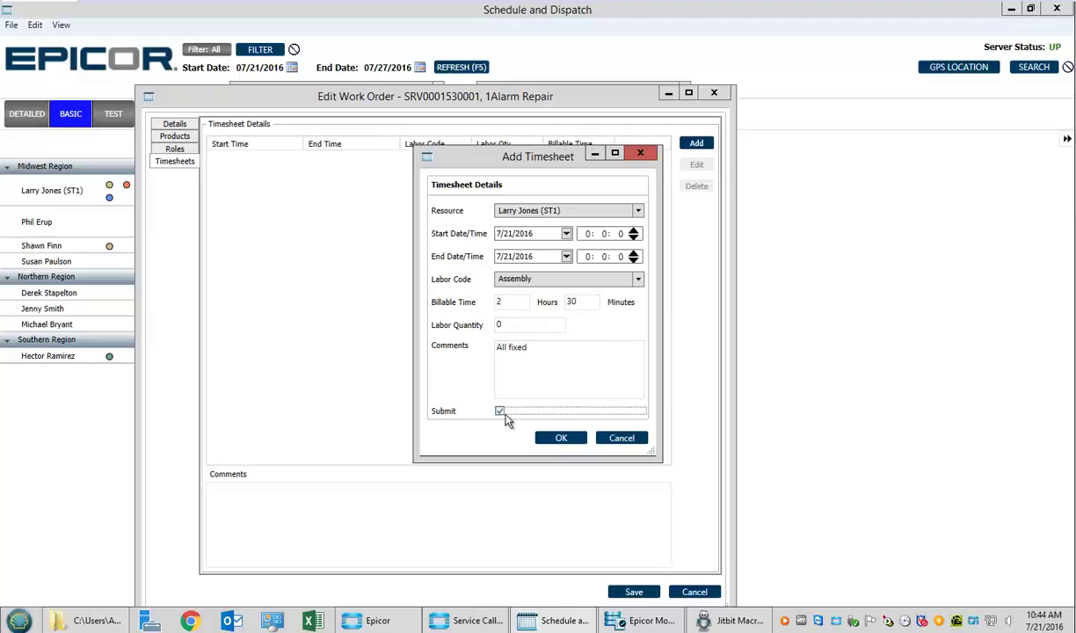
click(554, 436)
click(594, 370)
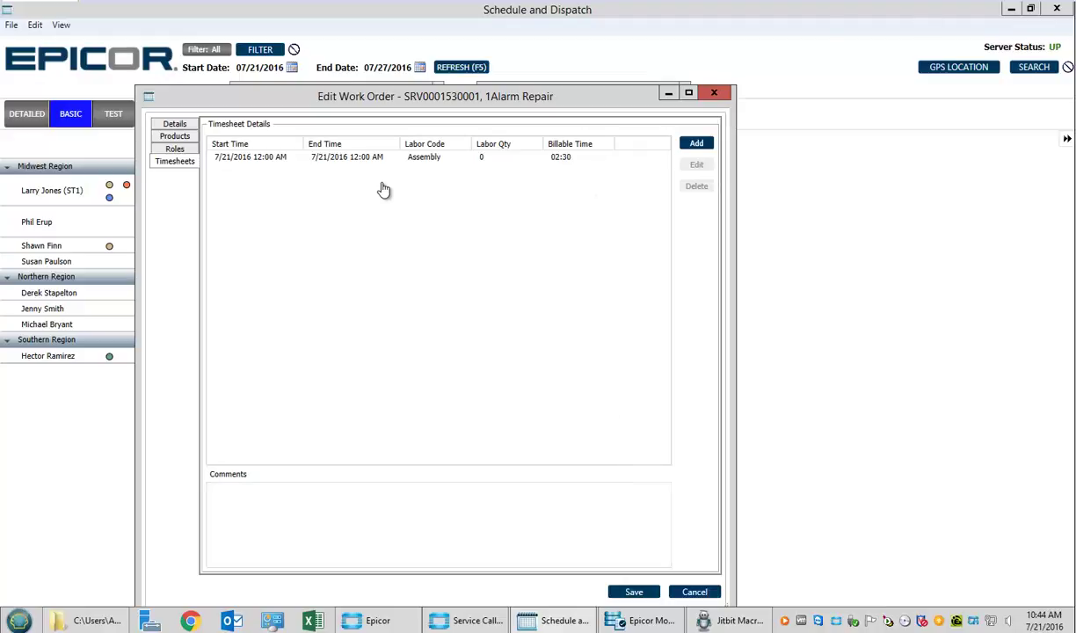
Set the Addison, Inc work order's status to Completed and save it.
click(170, 124)
click(605, 142)
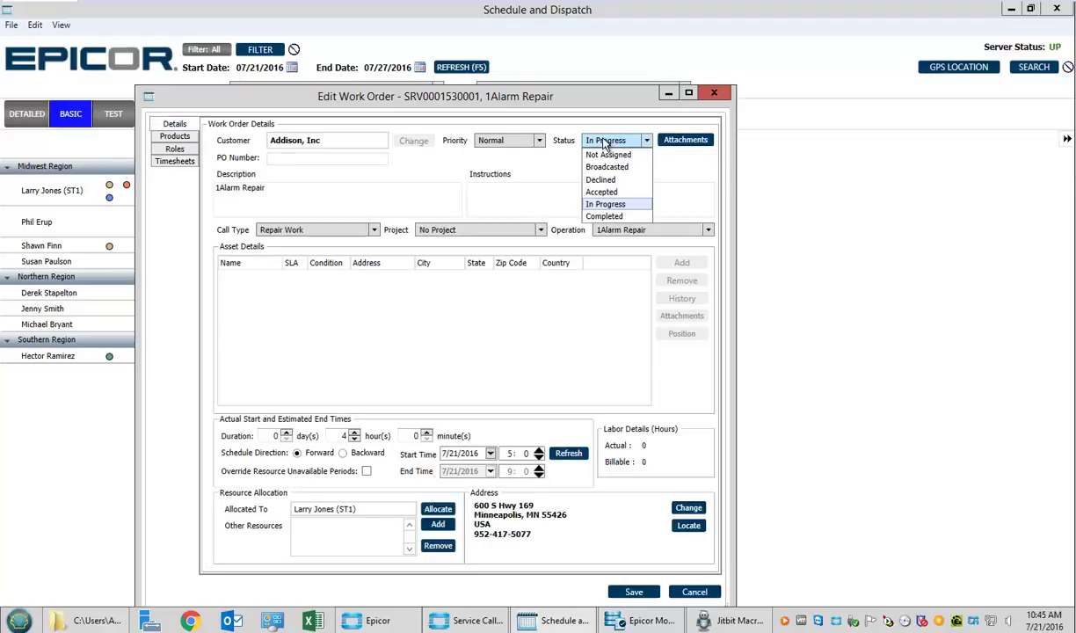
click(604, 216)
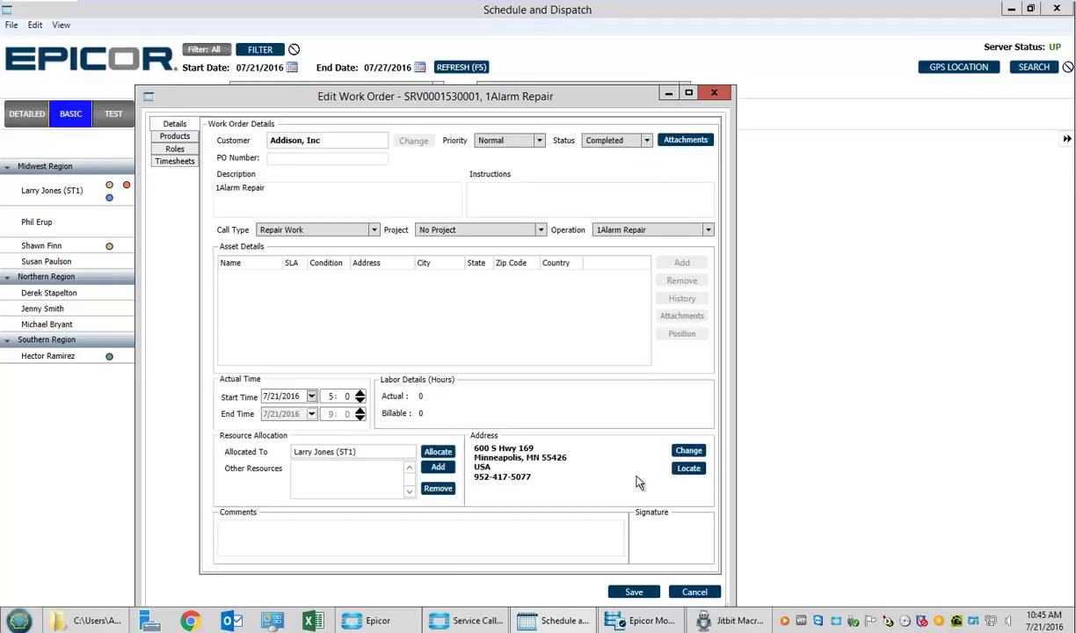
click(634, 592)
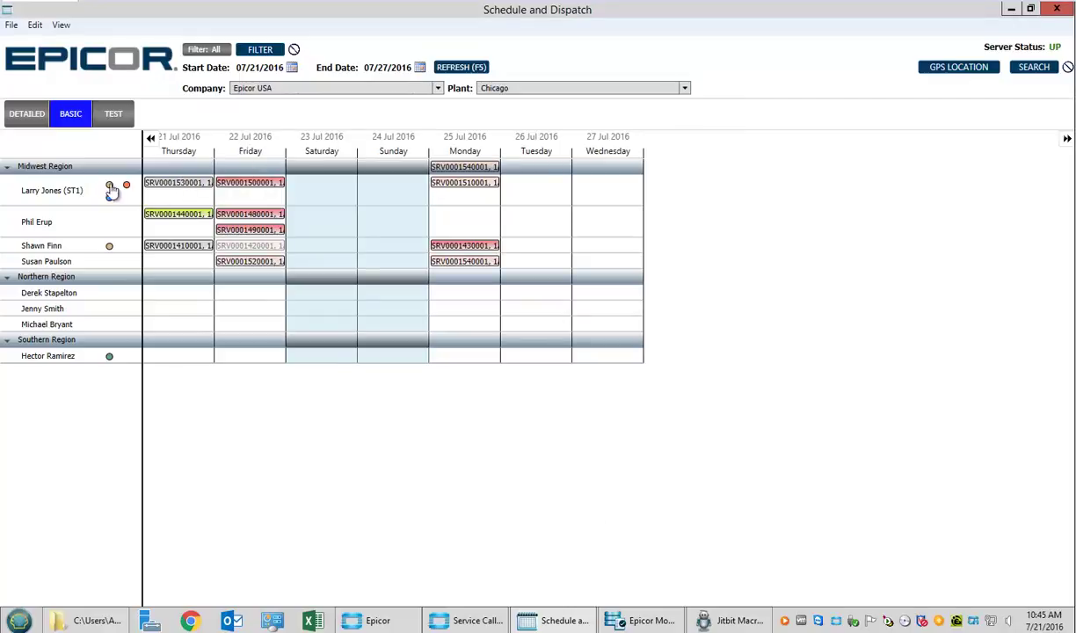
Open the Rocket Fuel alarm repair work order scheduled for Monday, 25 Jul 2016 and set its status to Completed.
mouse_move(170, 190)
double_click(458, 264)
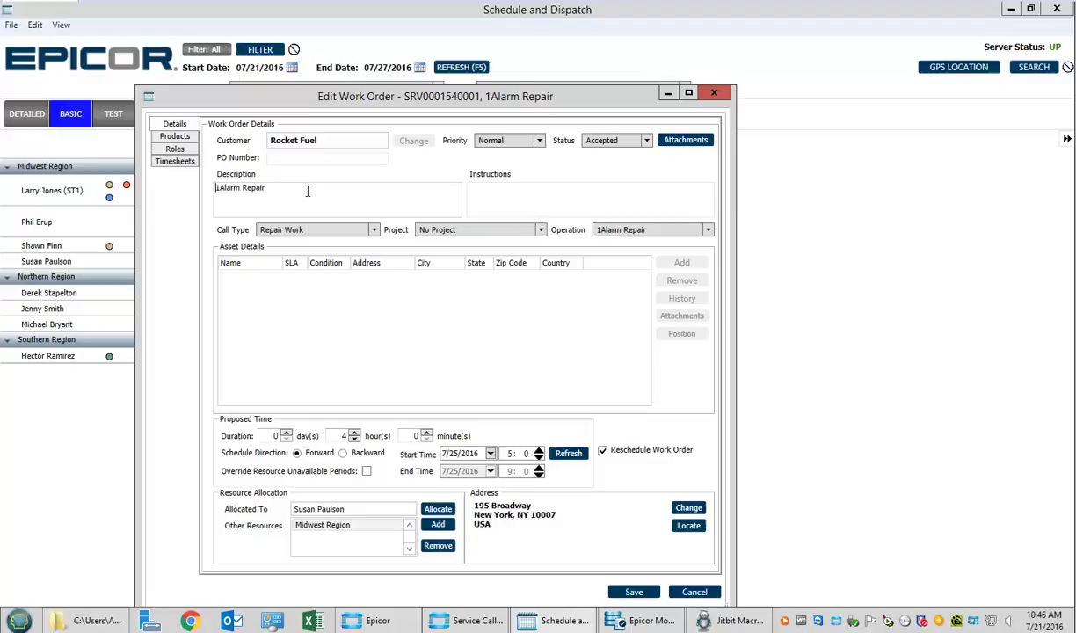
click(615, 141)
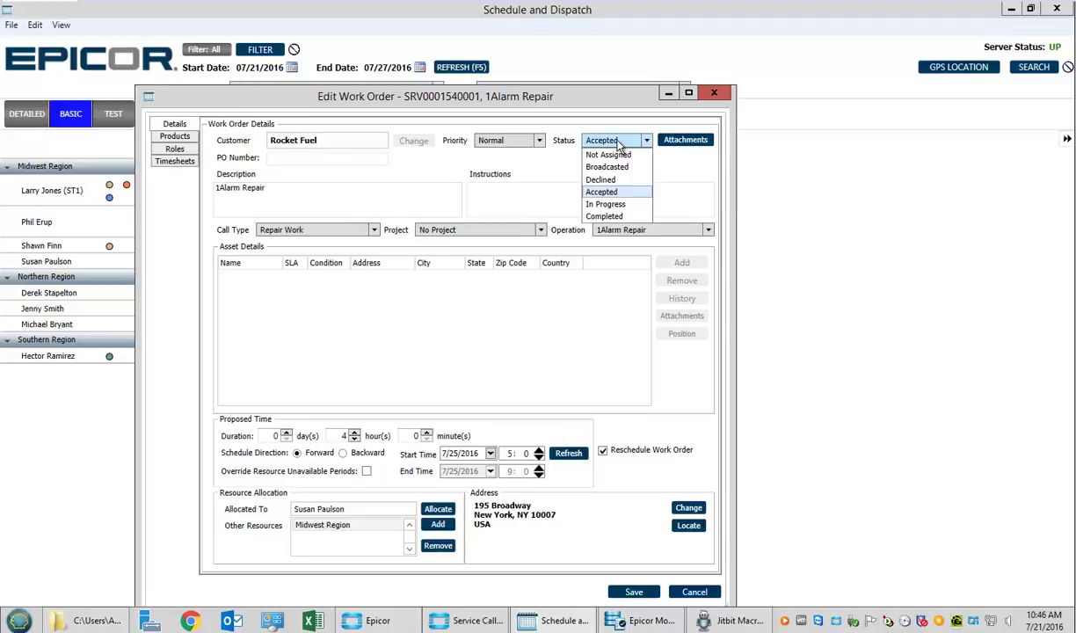
click(603, 215)
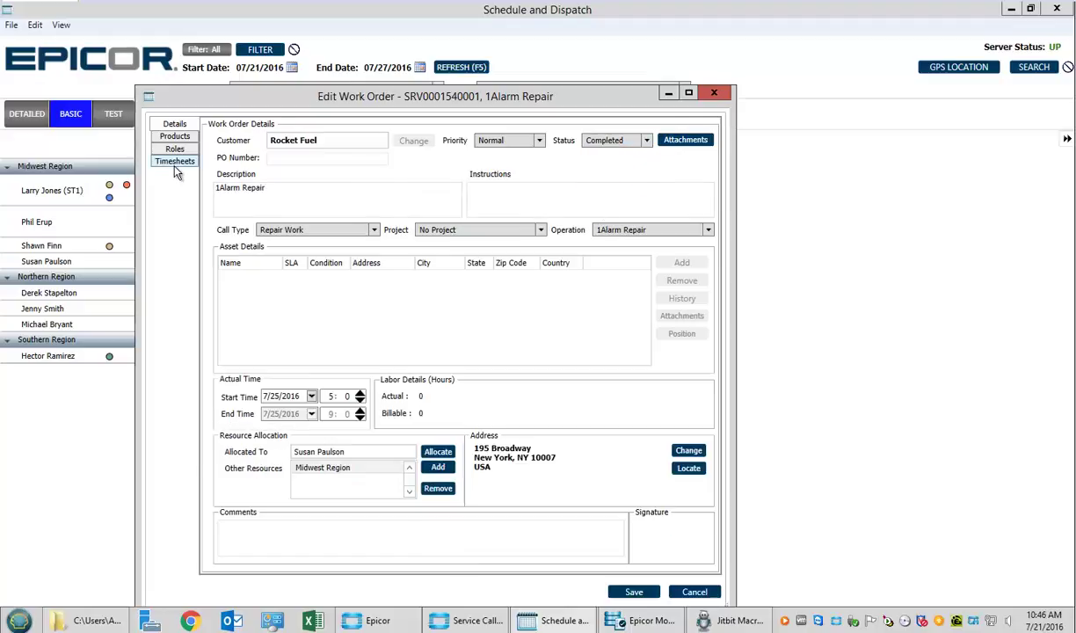
Start a timesheet for the Rocket Fuel work order with start and end dates of 7/25/2016 and the Assembly labor code.
click(167, 159)
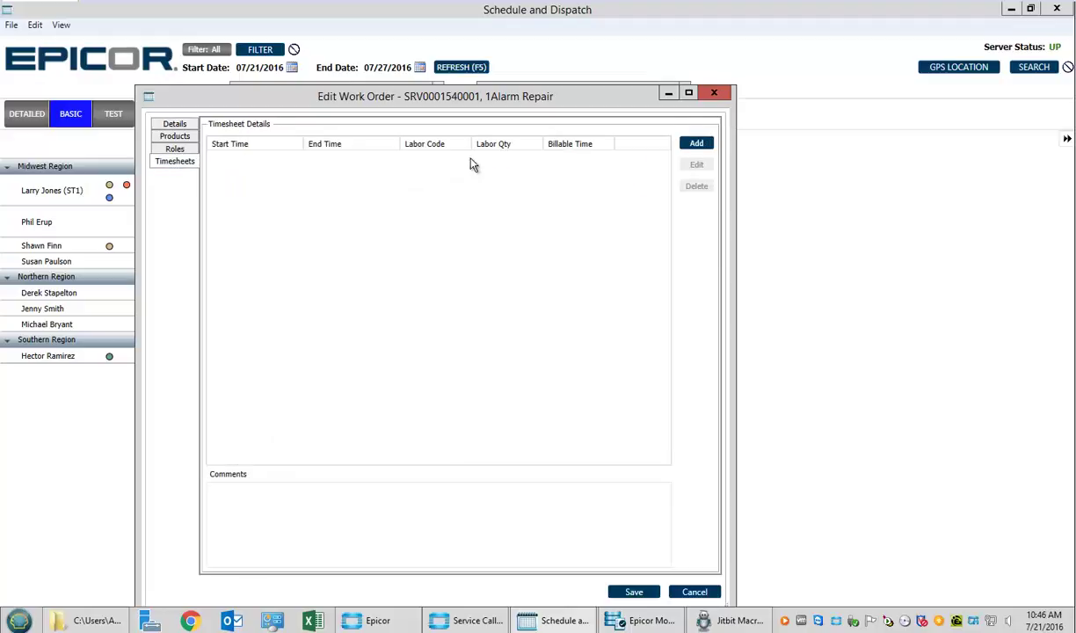
click(697, 144)
click(566, 233)
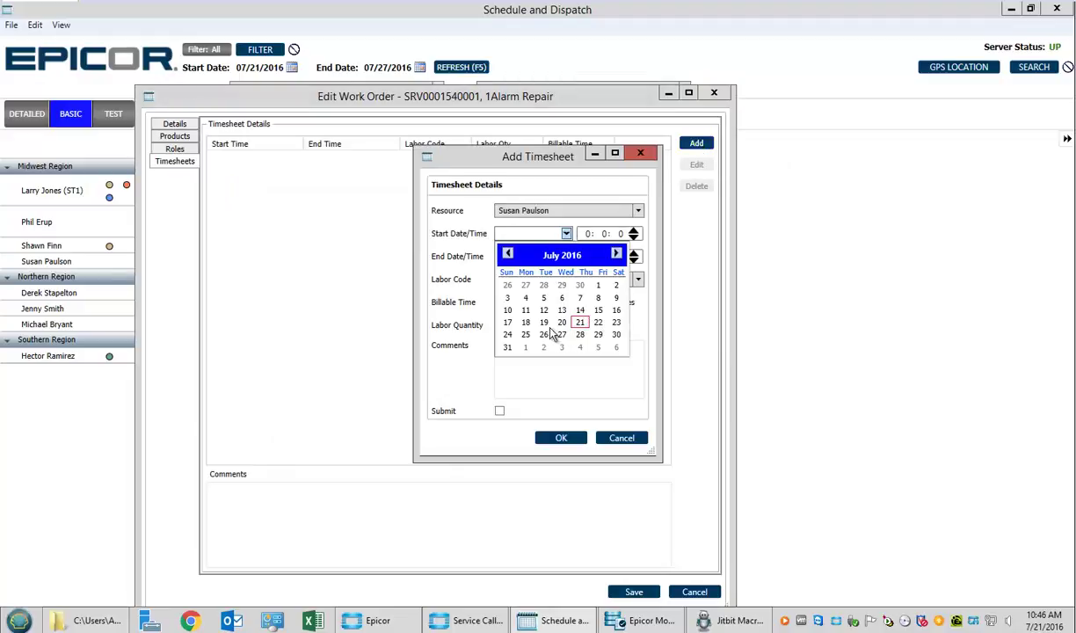
click(525, 334)
click(566, 256)
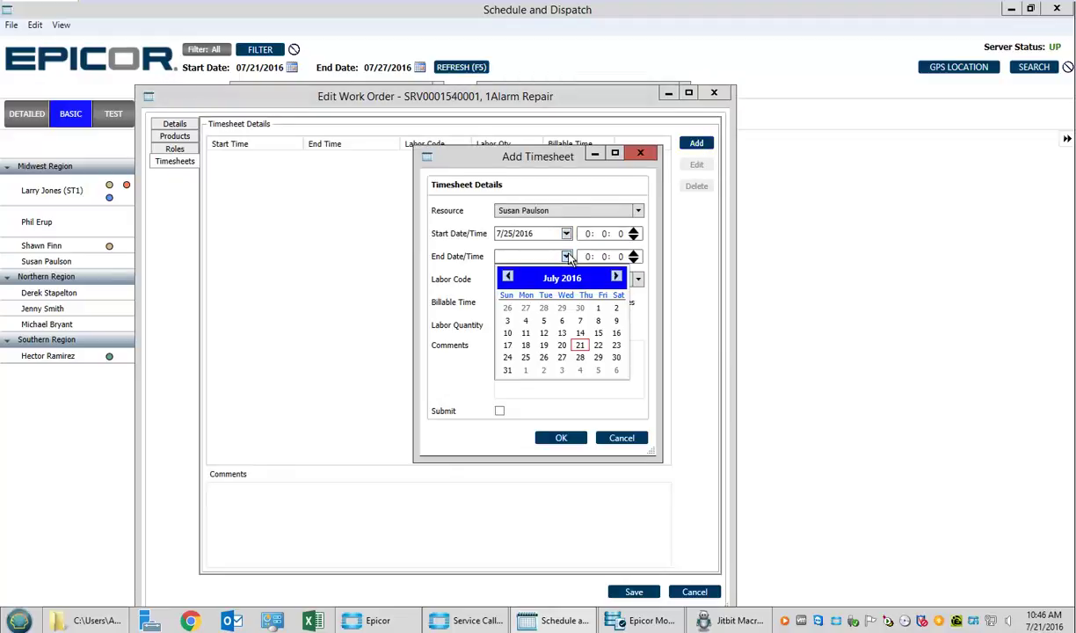
click(525, 357)
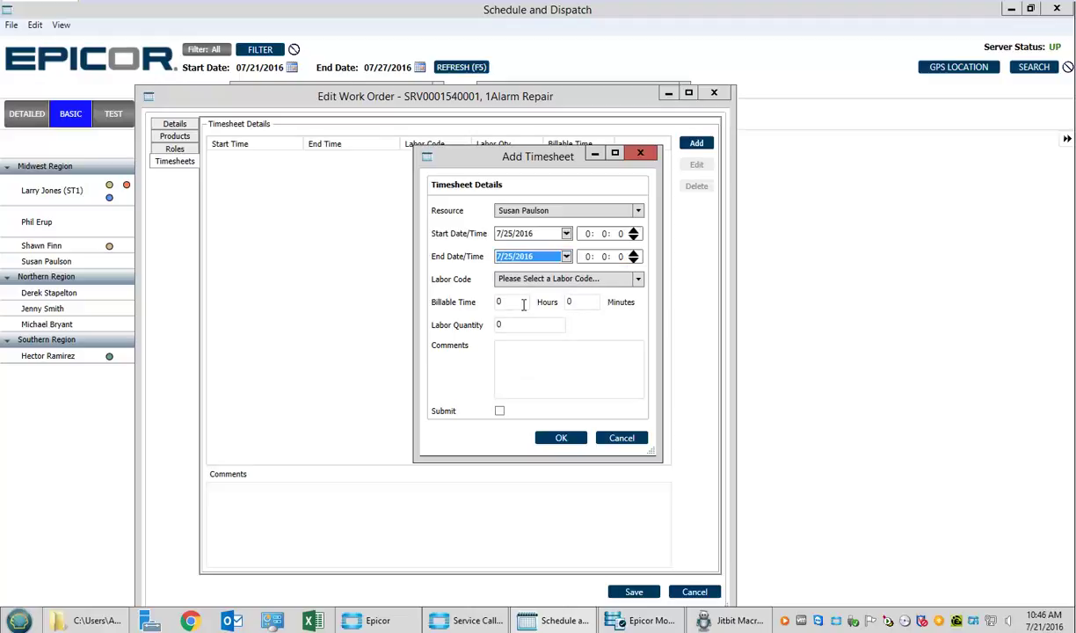
click(538, 280)
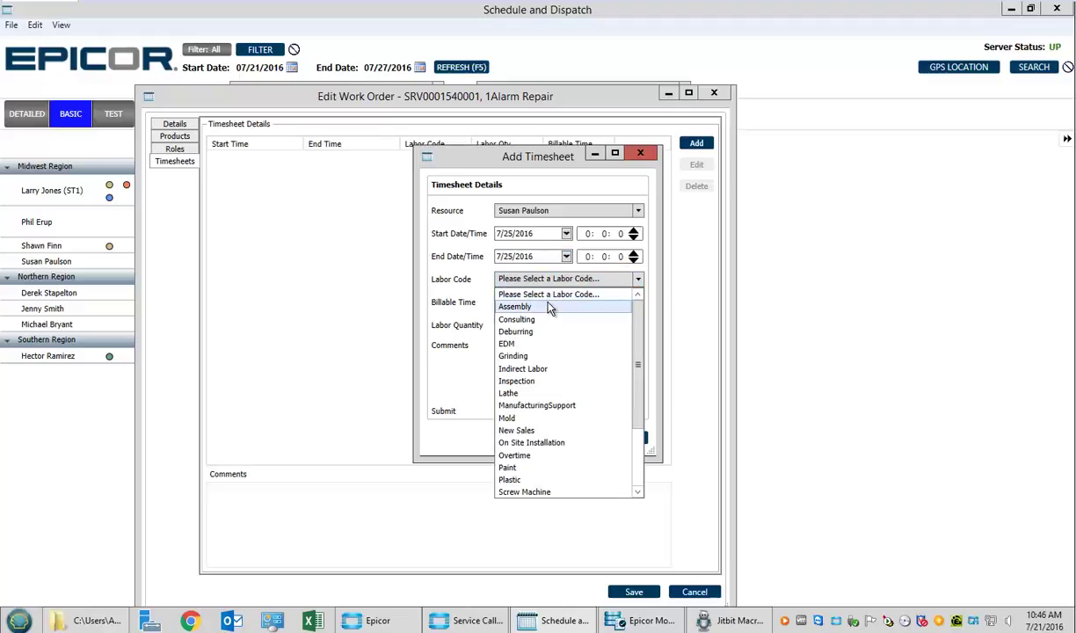
click(549, 306)
Enter 2 billable hours and the comment "Need a 001pp part", mark the timesheet for submission, add it and save the work order.
click(519, 354)
text(Need a 00)
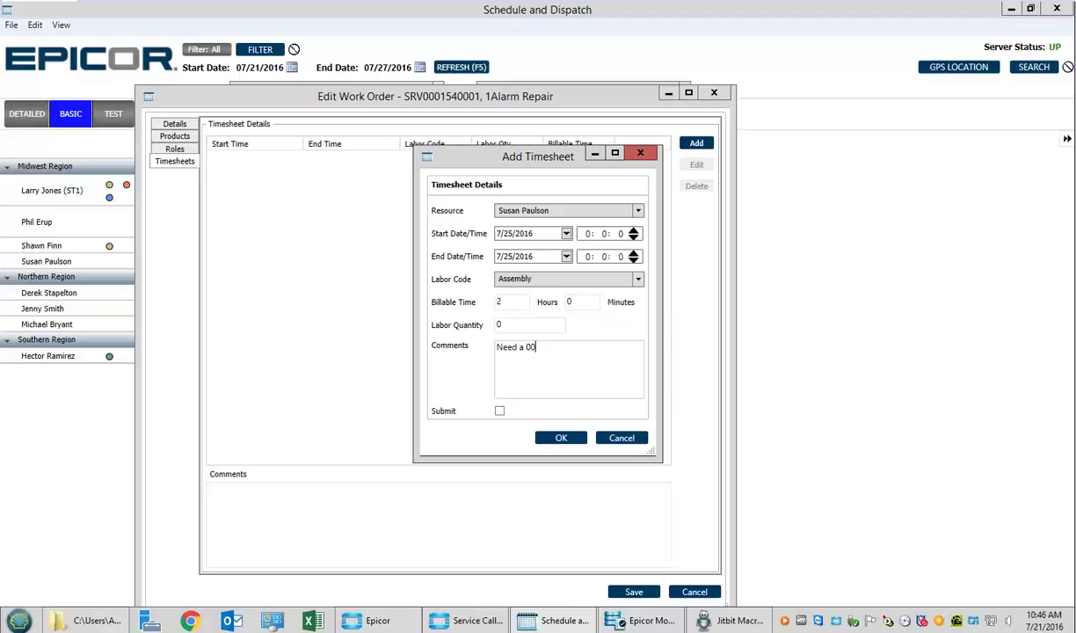
text(1pp part)
click(499, 412)
click(563, 438)
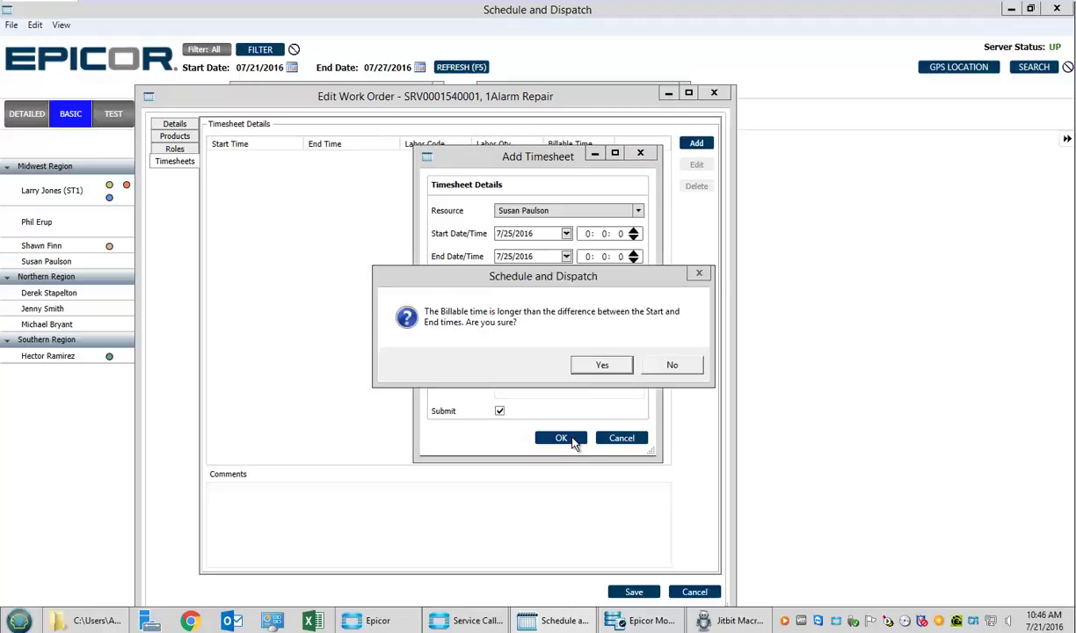
click(598, 365)
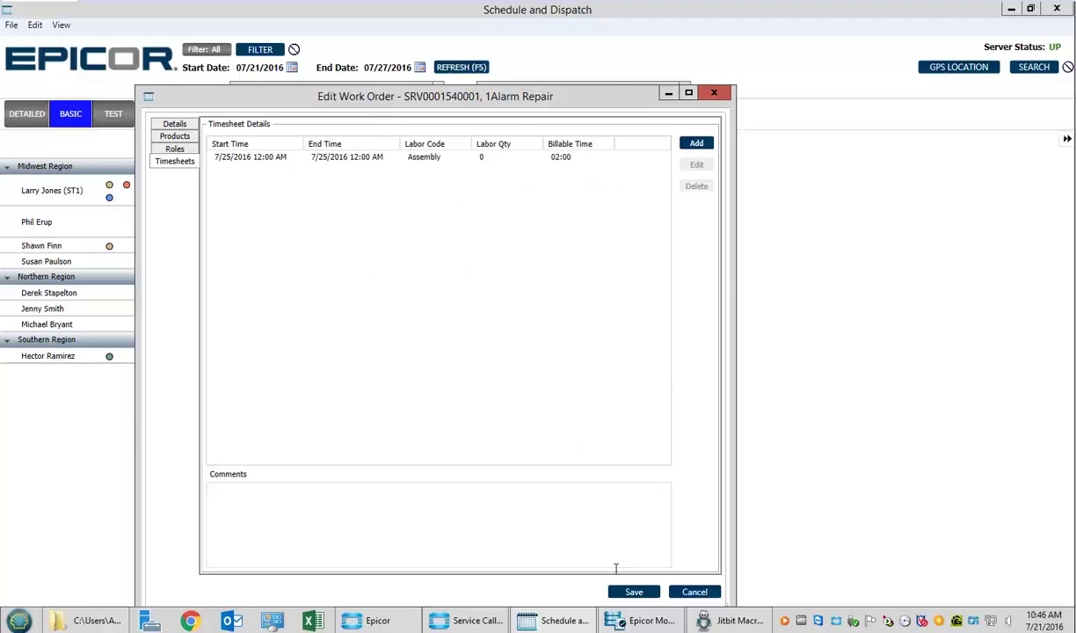
click(626, 594)
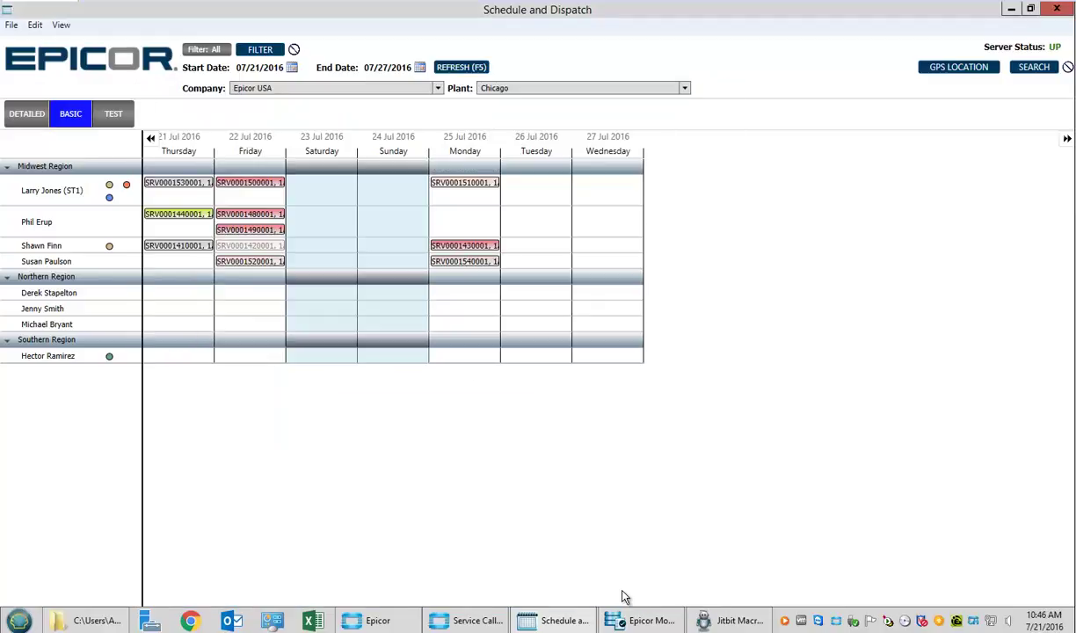
Create a copy of the completed Rocket Fuel work order, scheduled backward from an end date of 7/26/2016.
right_click(468, 262)
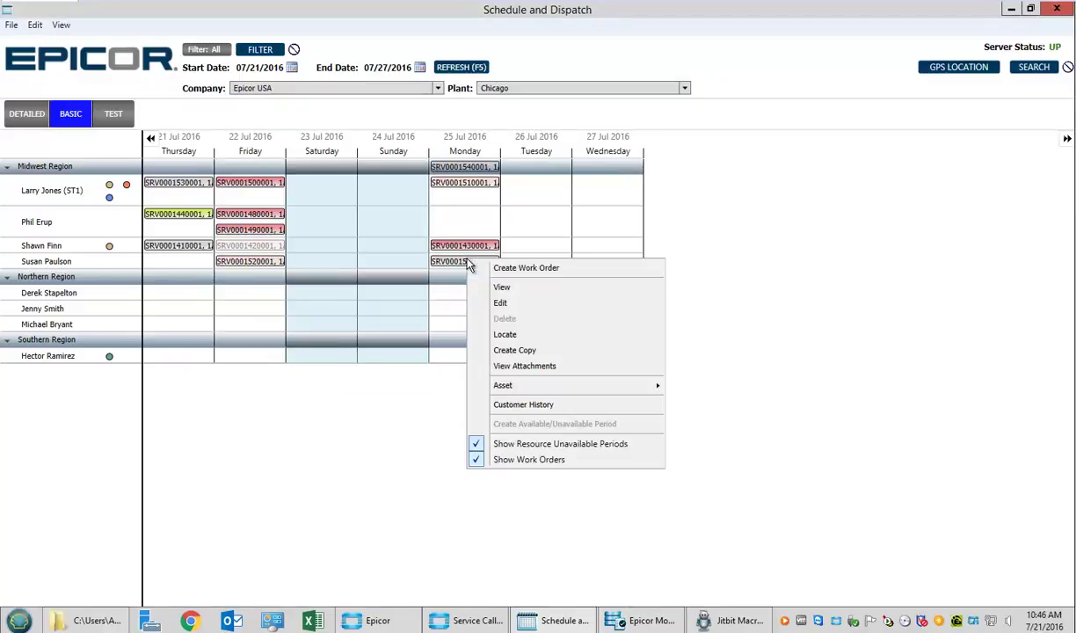
click(519, 352)
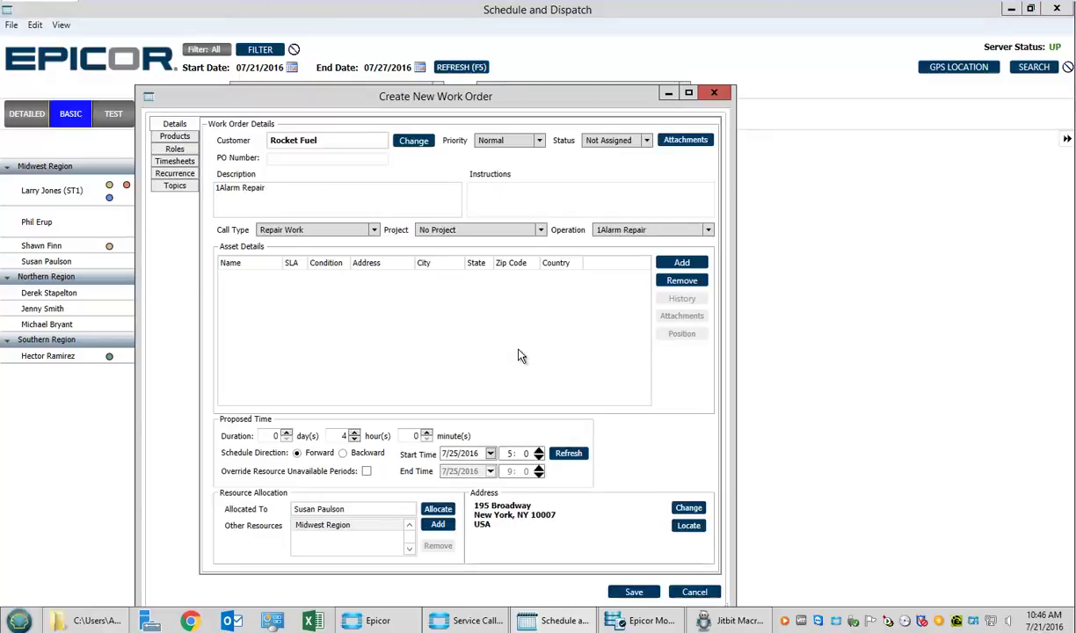
click(356, 453)
click(490, 472)
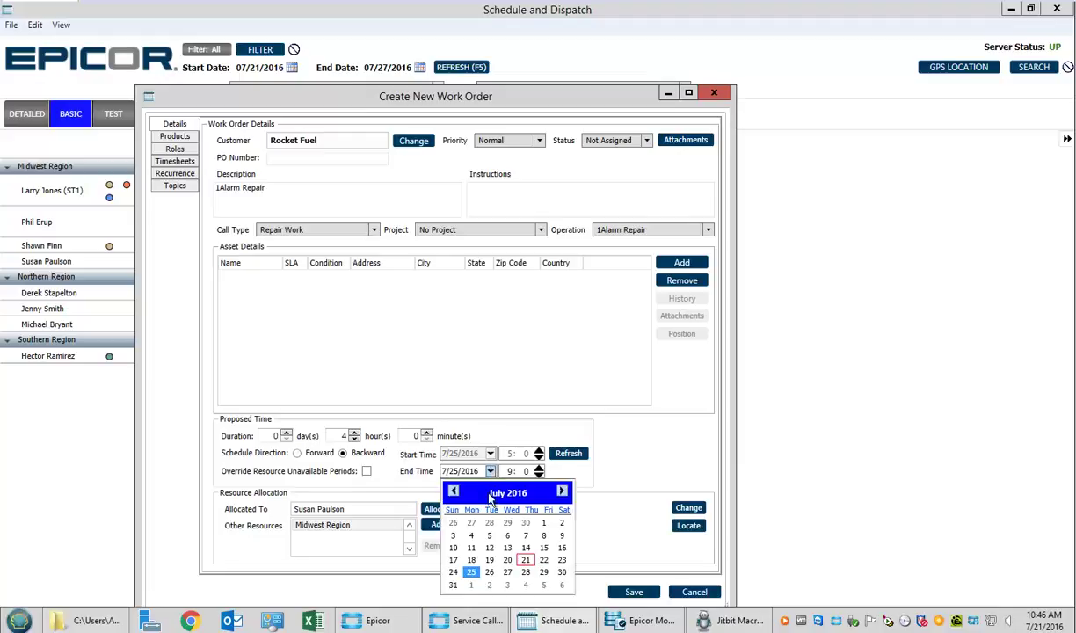
click(490, 572)
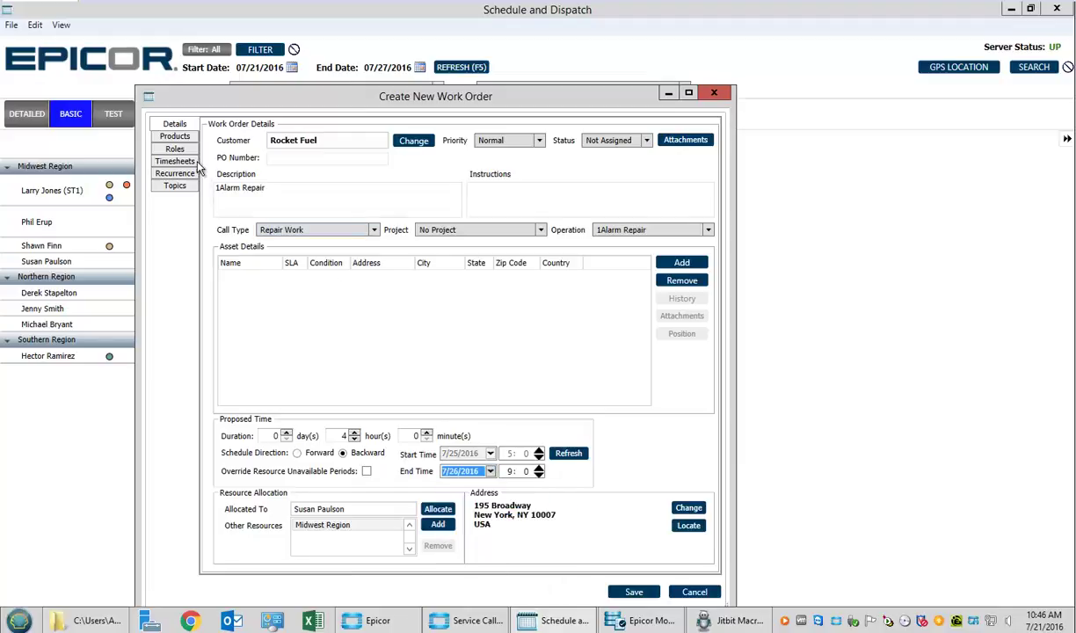
Add product 001PP to the new work order with a planned quantity of 2 and the unit of measure Each.
click(173, 136)
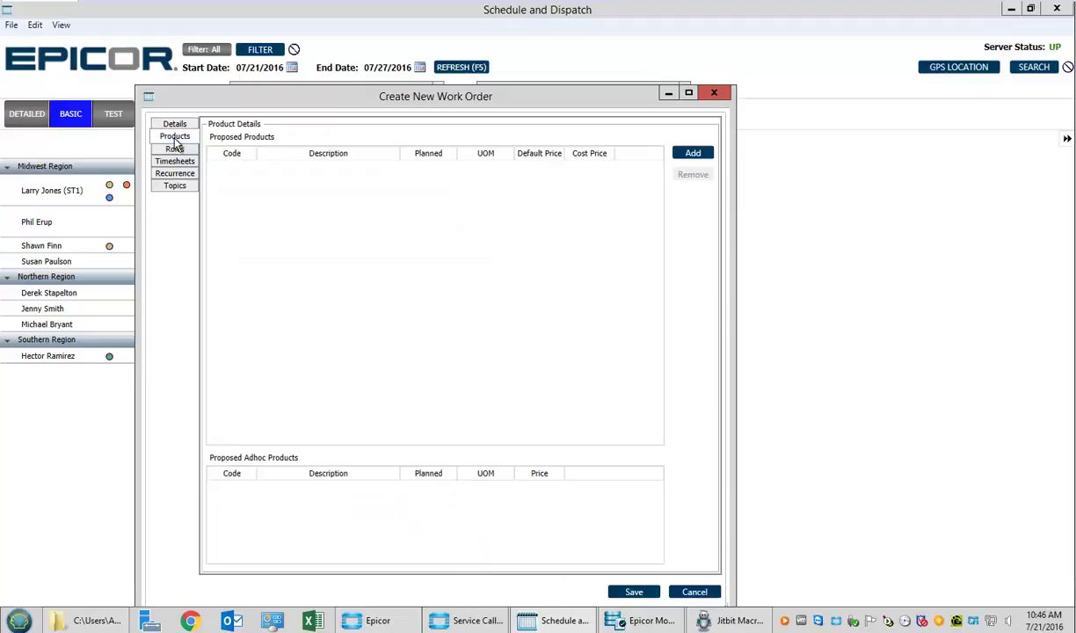
click(693, 153)
click(710, 197)
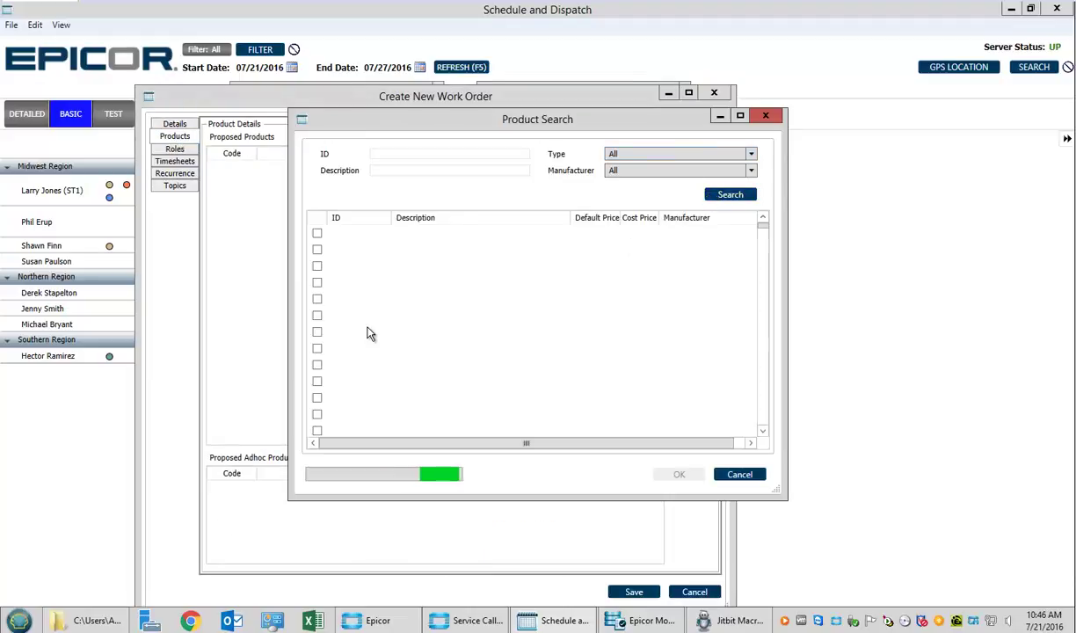
click(317, 233)
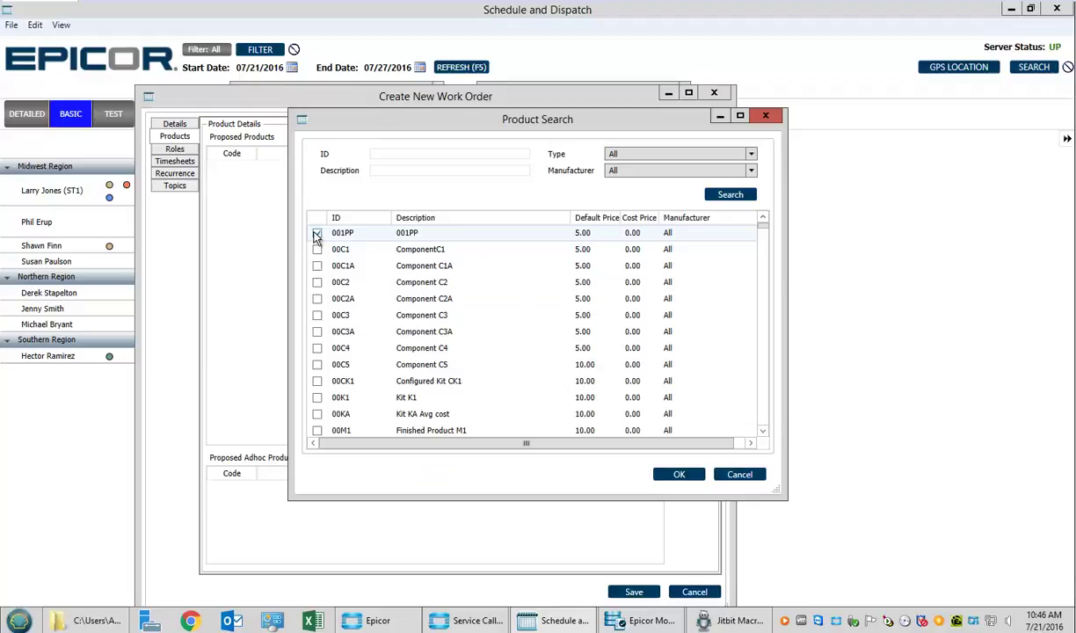
click(679, 475)
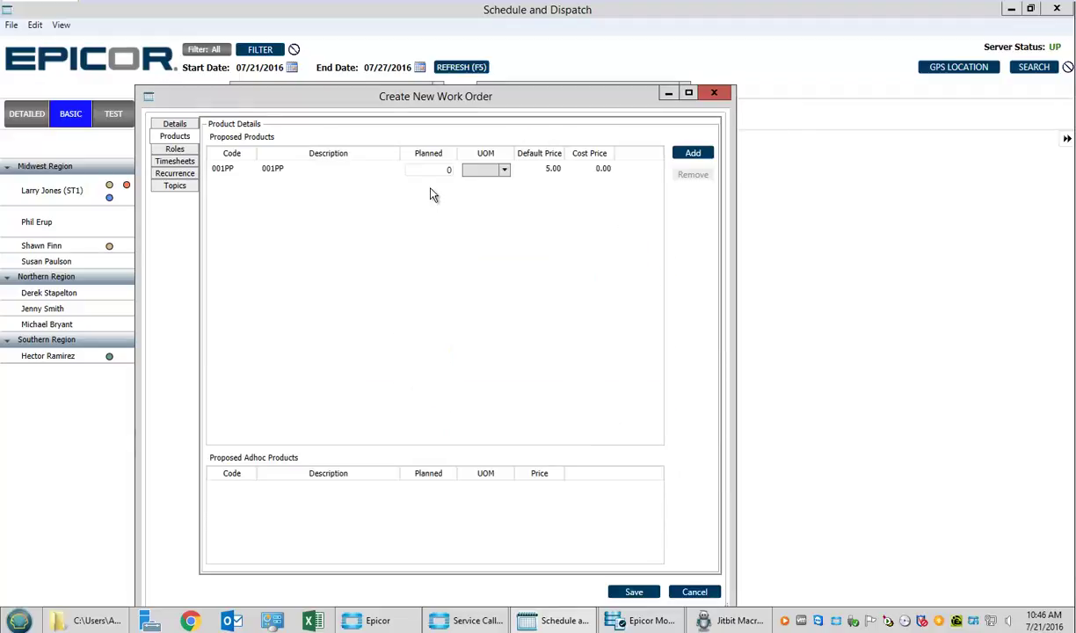
click(431, 170)
click(489, 170)
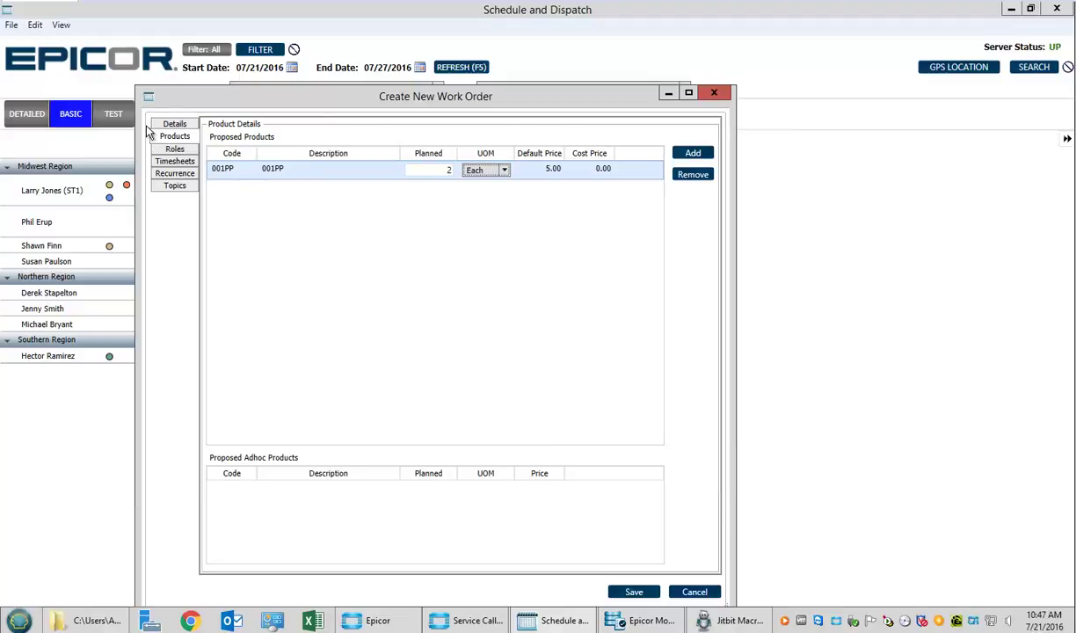
Assign Break Fix as the new work order's first topic and save the work order.
click(176, 185)
click(264, 146)
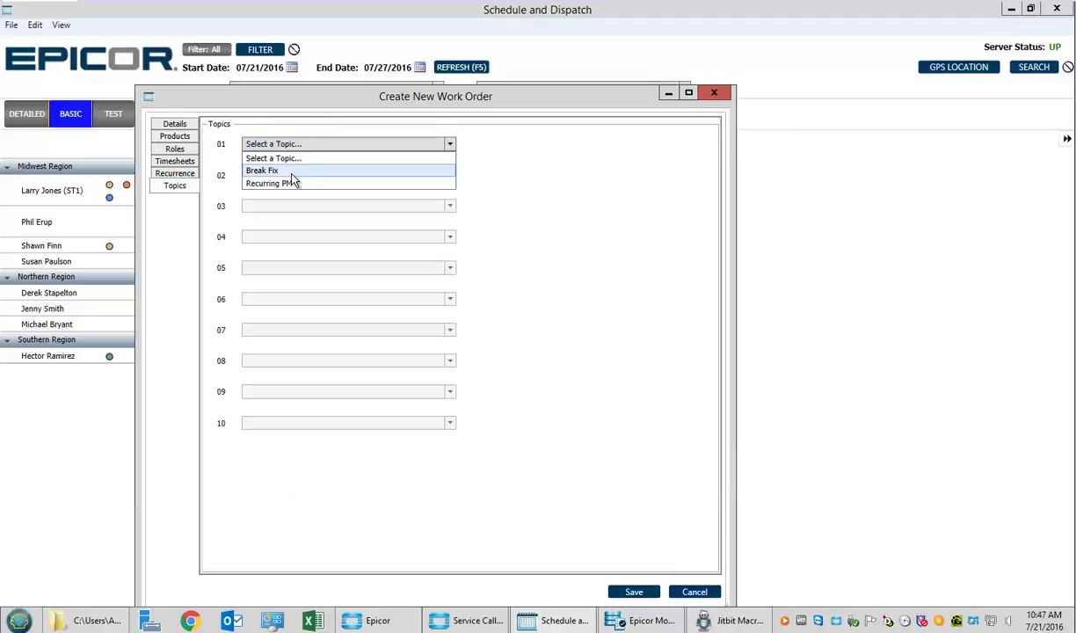
click(279, 169)
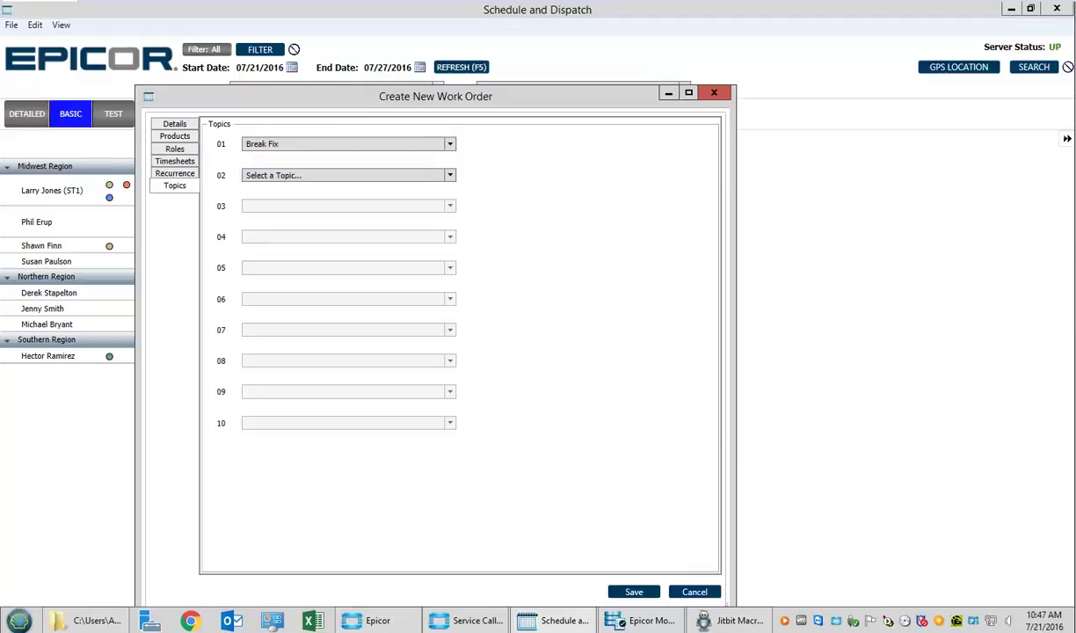
click(636, 594)
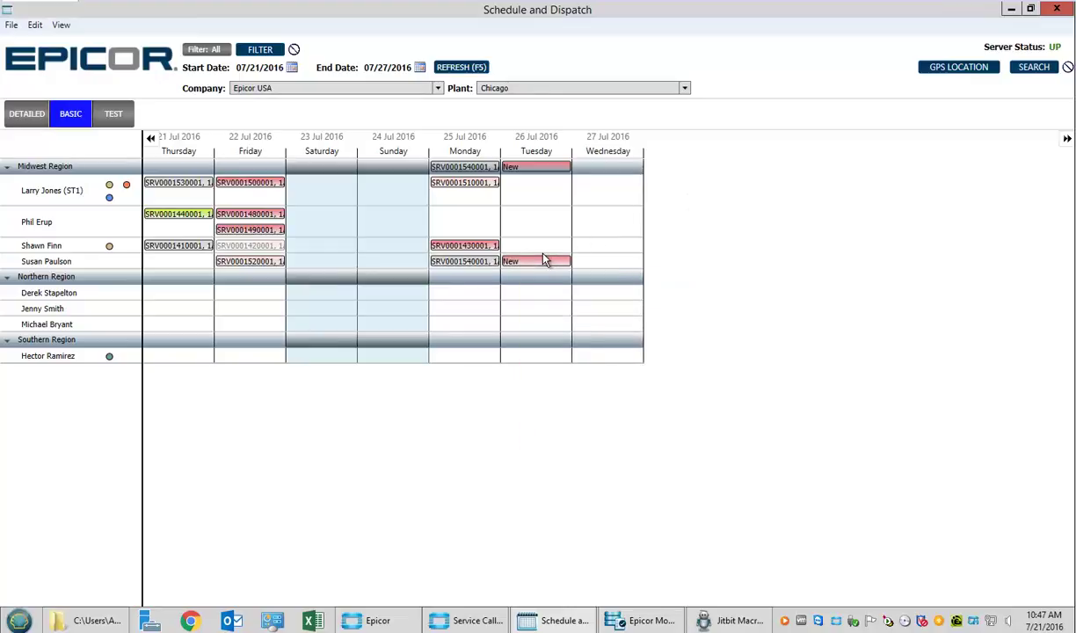
In Service Call Center, look up the newest Rocket Fuel service call and review its summary.
mouse_move(552, 268)
click(468, 620)
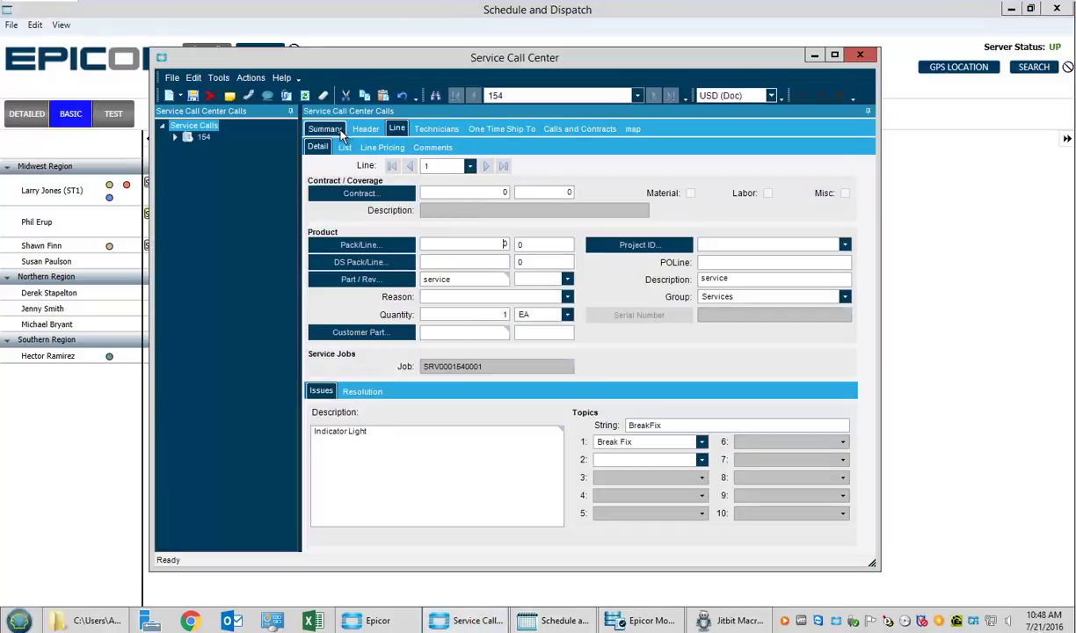
click(325, 129)
click(365, 154)
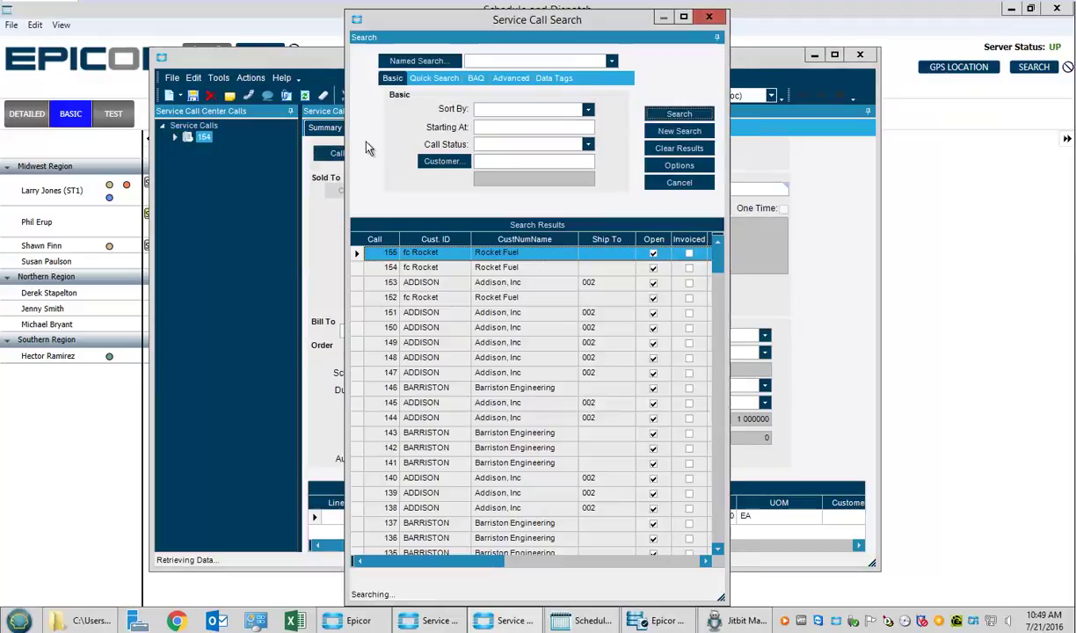
double_click(417, 254)
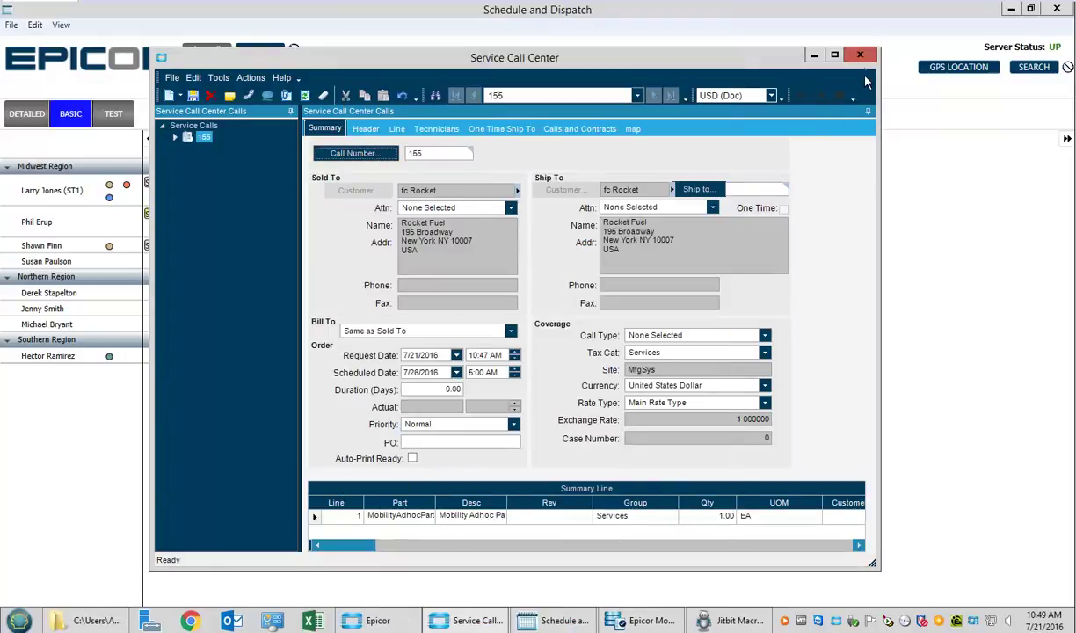
click(815, 56)
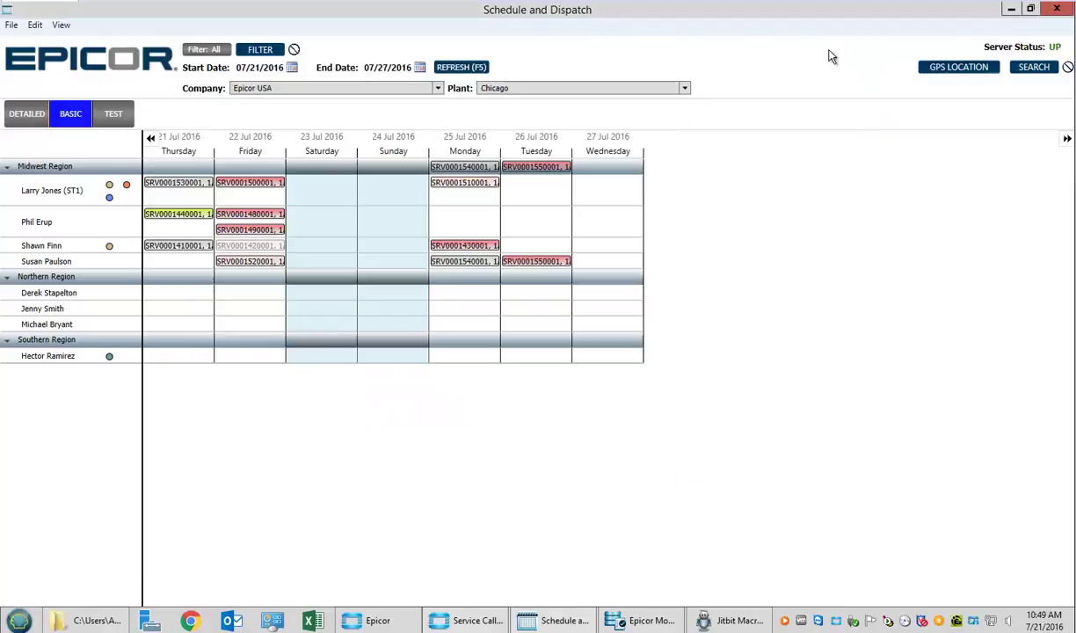
In Fulfillment Workbench, search the job fulfillment demand for jobs of type Service Call.
click(1011, 11)
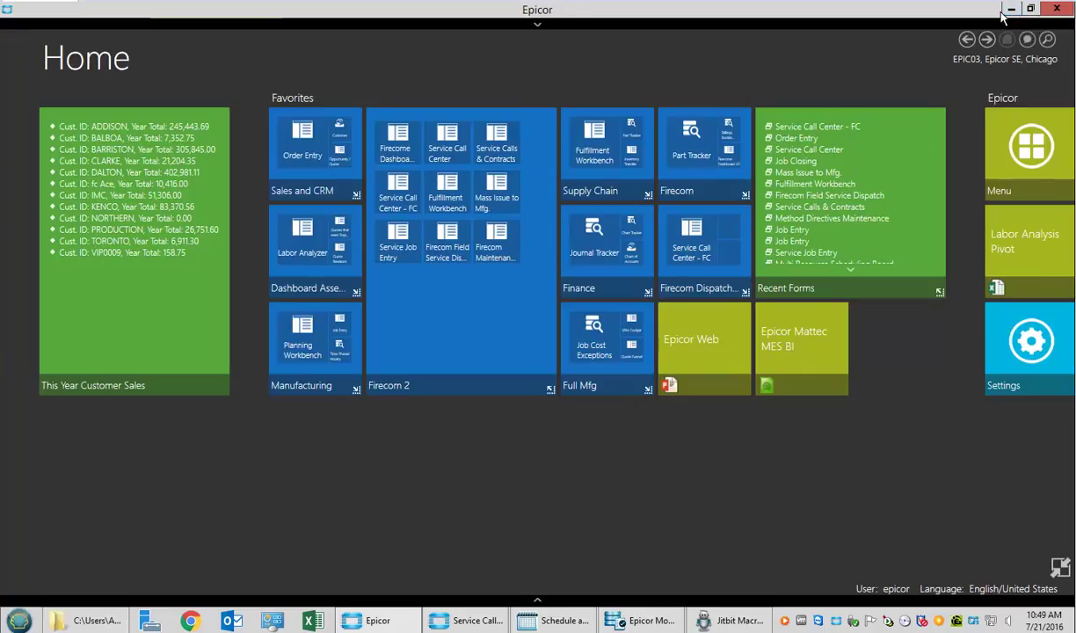
click(439, 187)
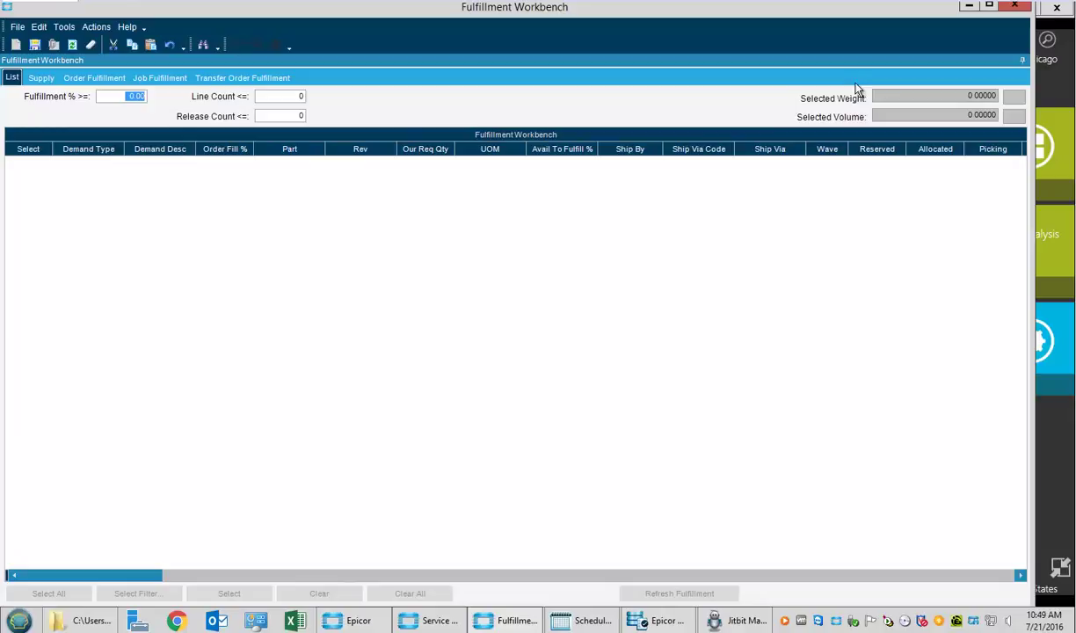
click(158, 79)
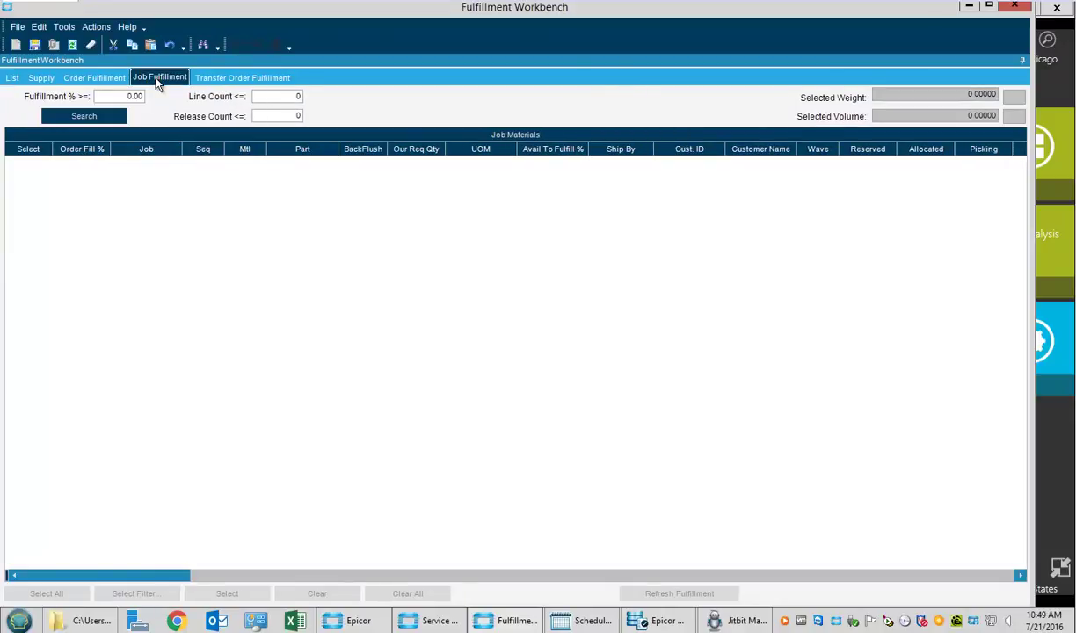
click(104, 117)
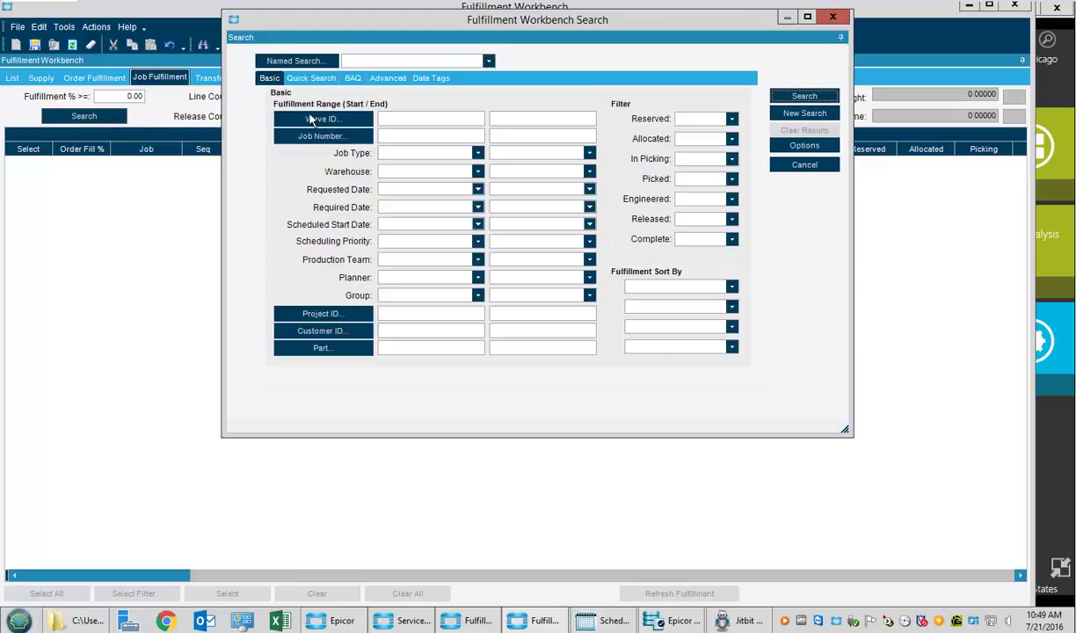
click(478, 153)
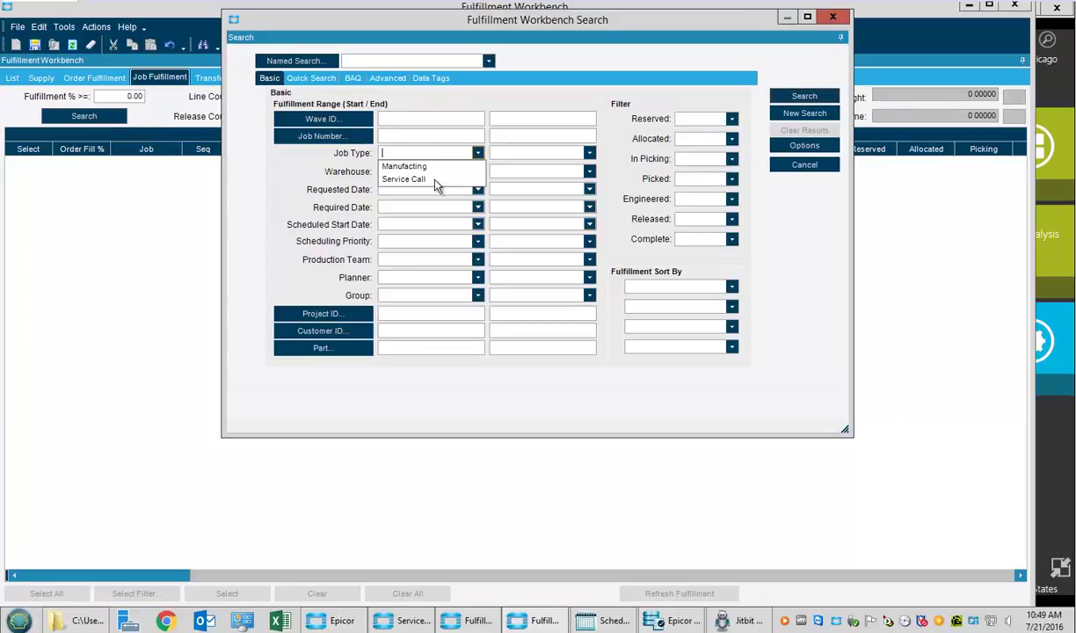
click(437, 184)
click(780, 92)
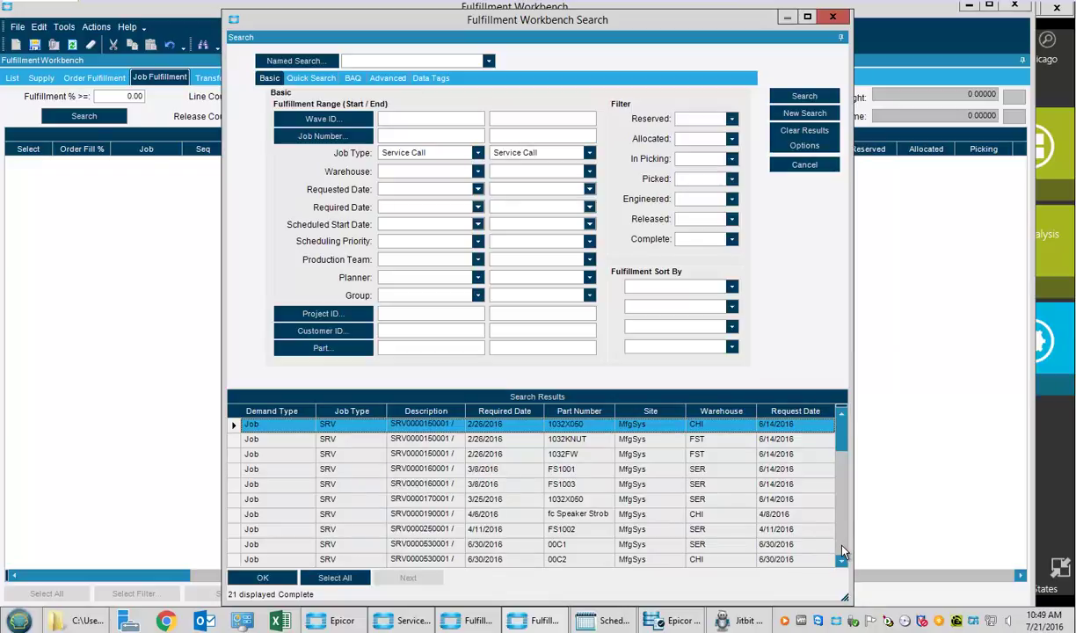
Load the DSS-1000 job requested 7/15/2016 and the 001PP jobs requested 7/21/2016 and 7/26/2016 into the job materials list.
click(841, 548)
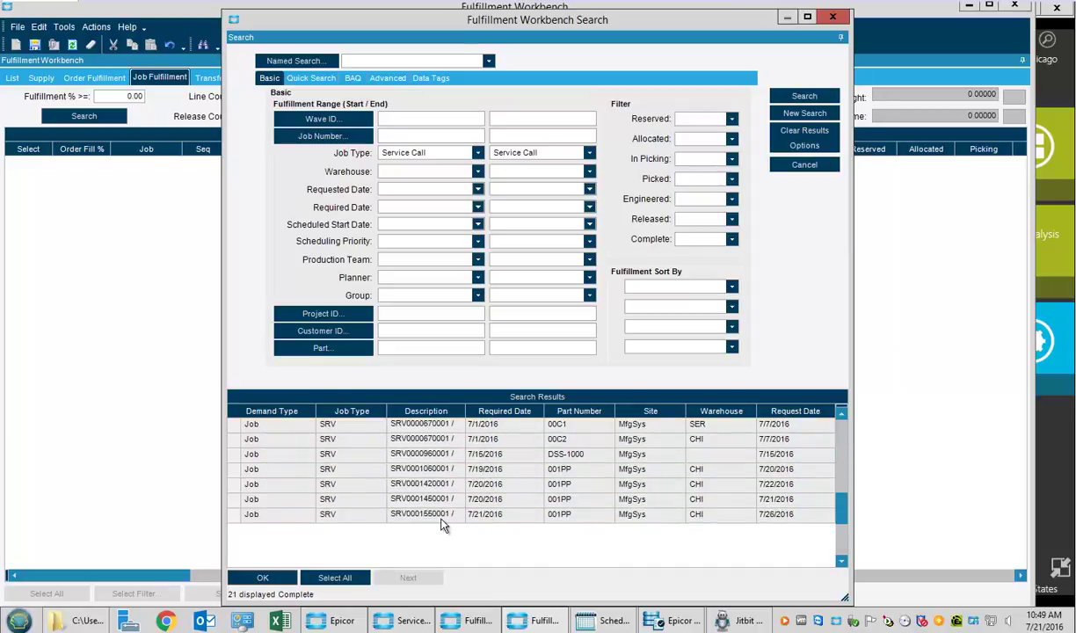
click(564, 517)
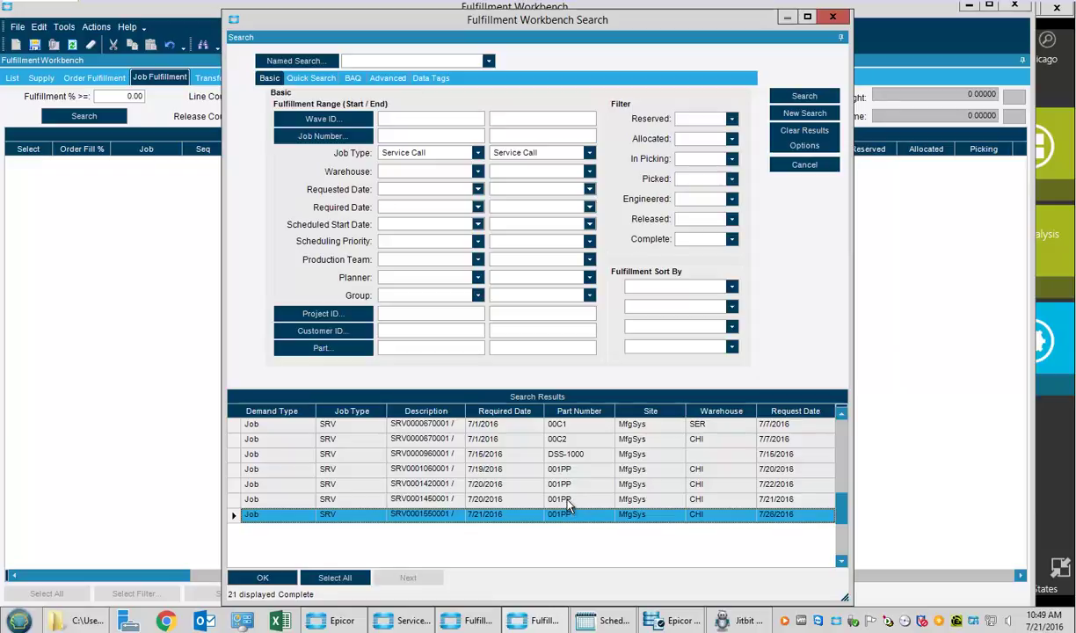
ctrl+click(550, 498)
ctrl+click(560, 456)
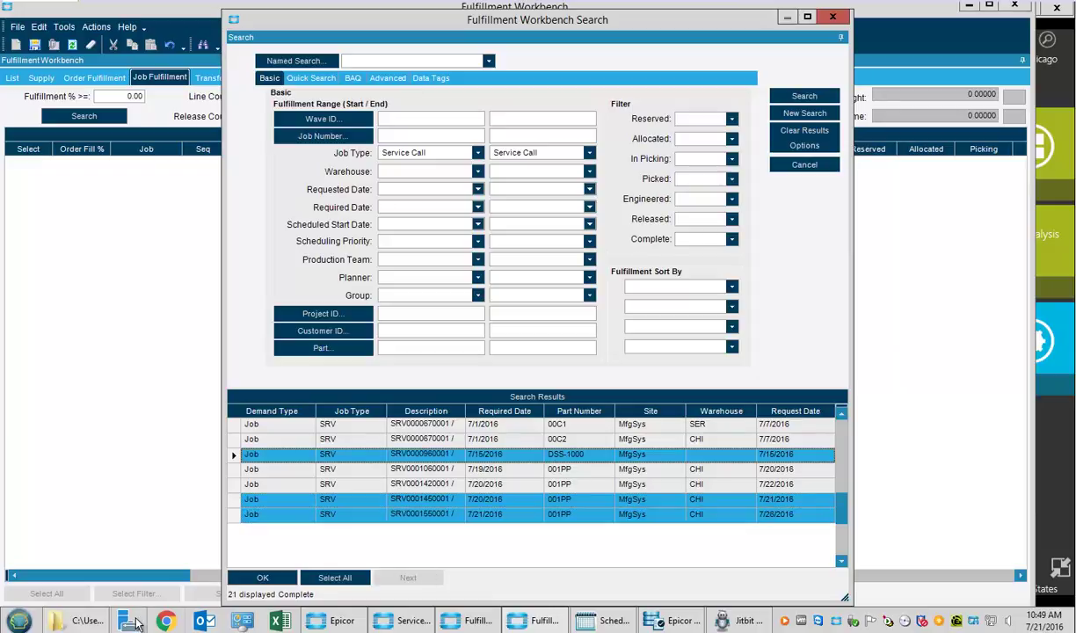
click(258, 578)
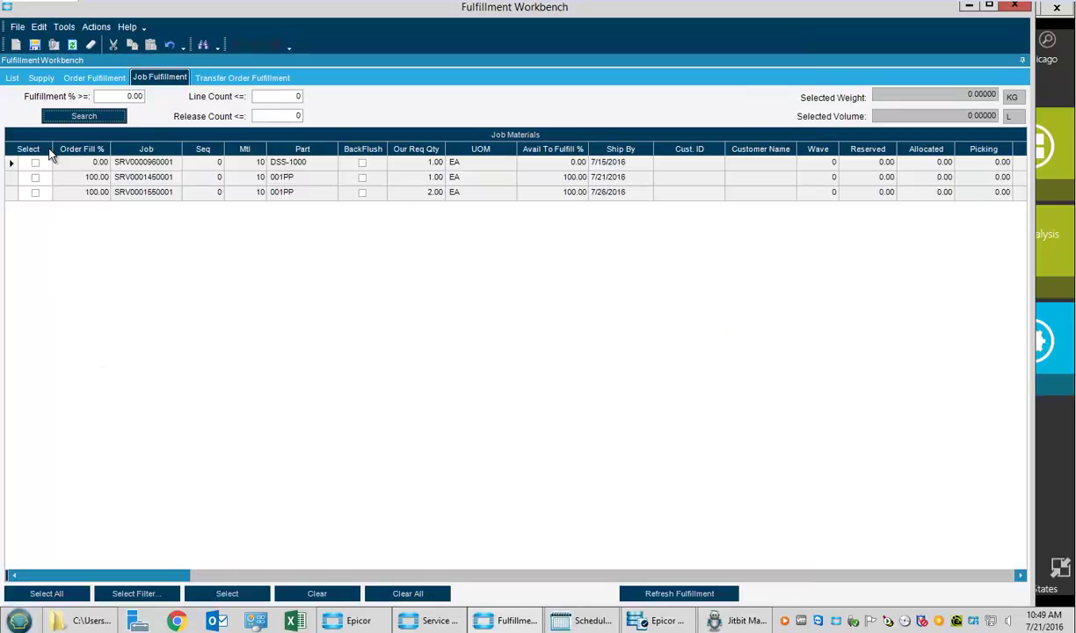
Reserve and release all three listed job materials for picking from all warehouses.
click(35, 162)
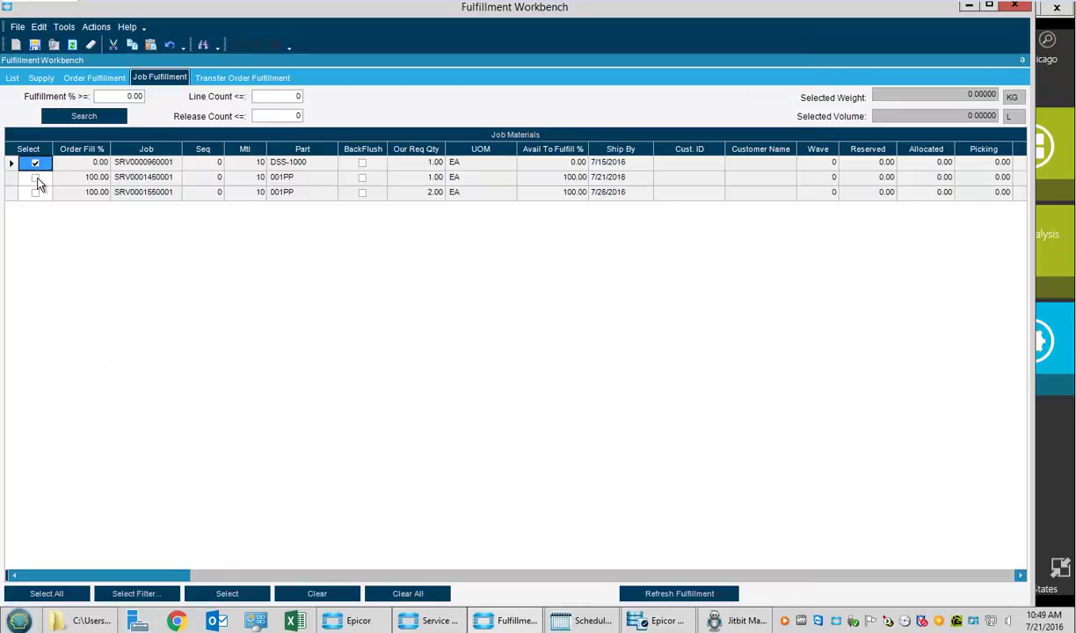
click(36, 179)
click(36, 192)
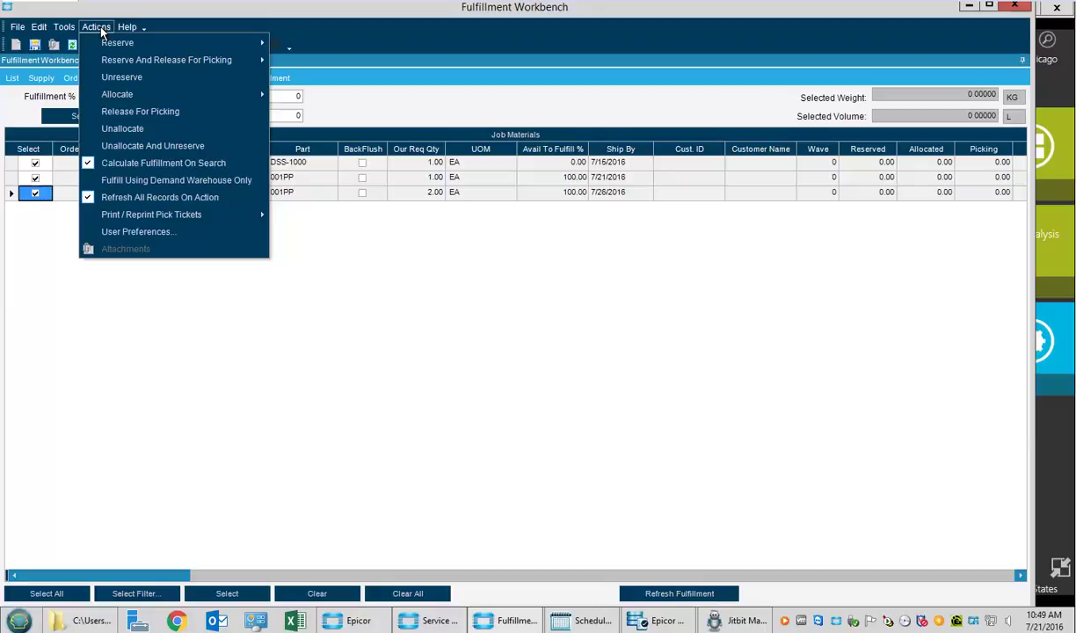
mouse_move(129, 60)
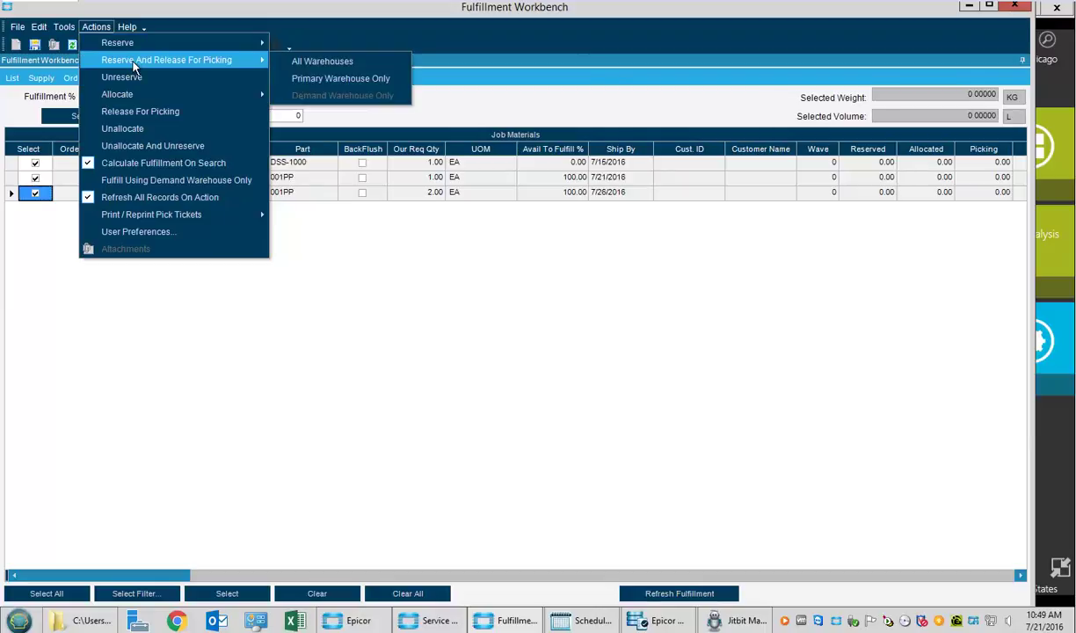
click(309, 67)
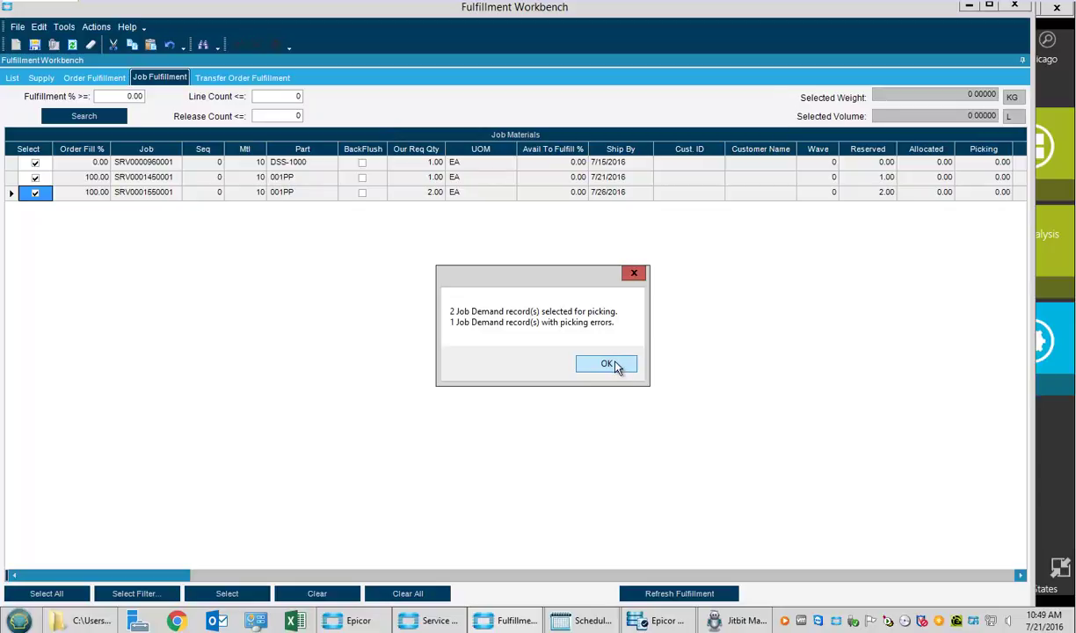
click(607, 364)
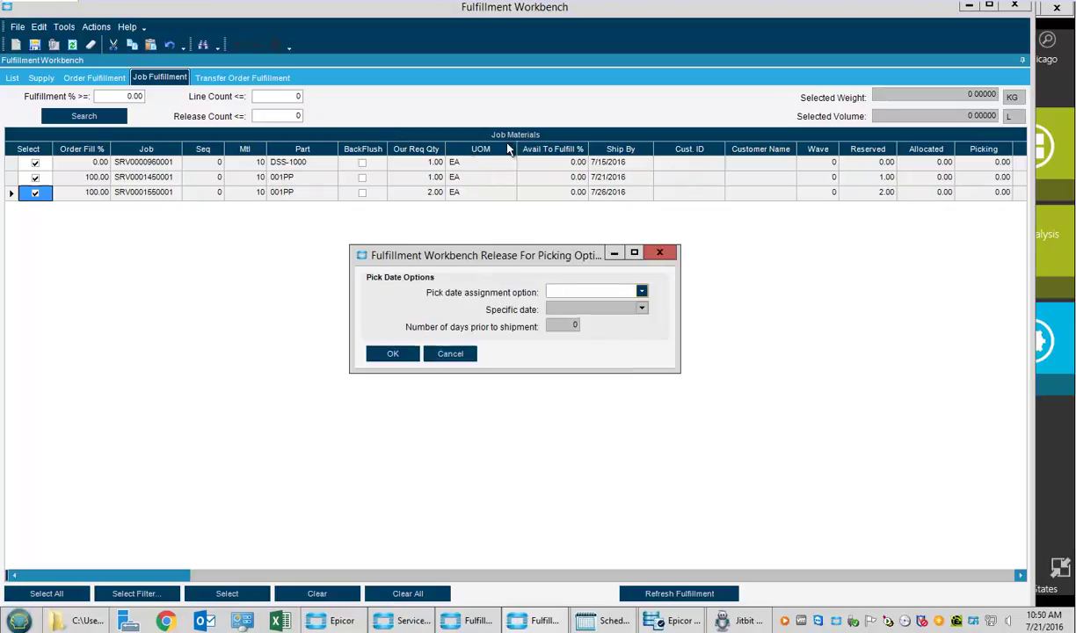
Set the pick date assignment option to Ship By Date and submit the release for picking.
click(642, 292)
click(573, 308)
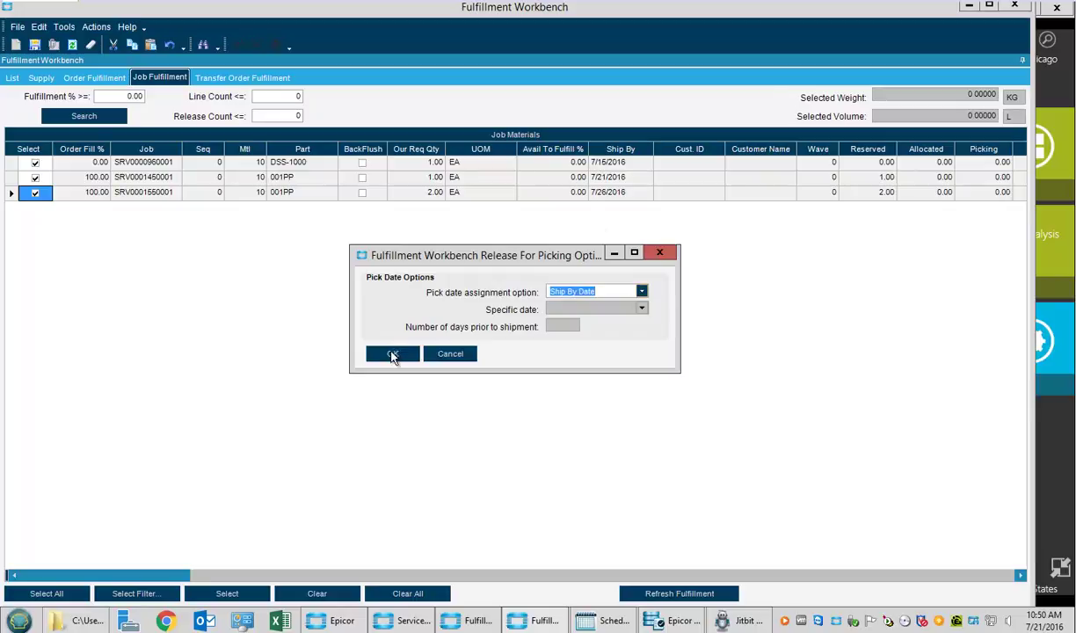
click(392, 354)
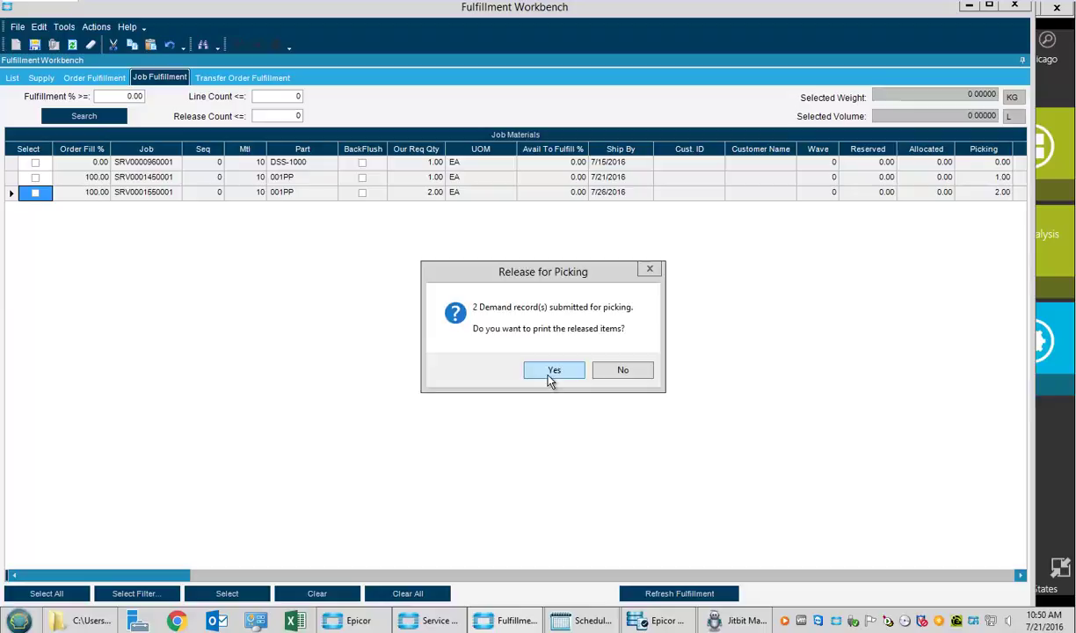
Preview the Material Queue Report for the released items as a PDF, review its material lines, and close the report and Fulfillment Workbench.
click(551, 373)
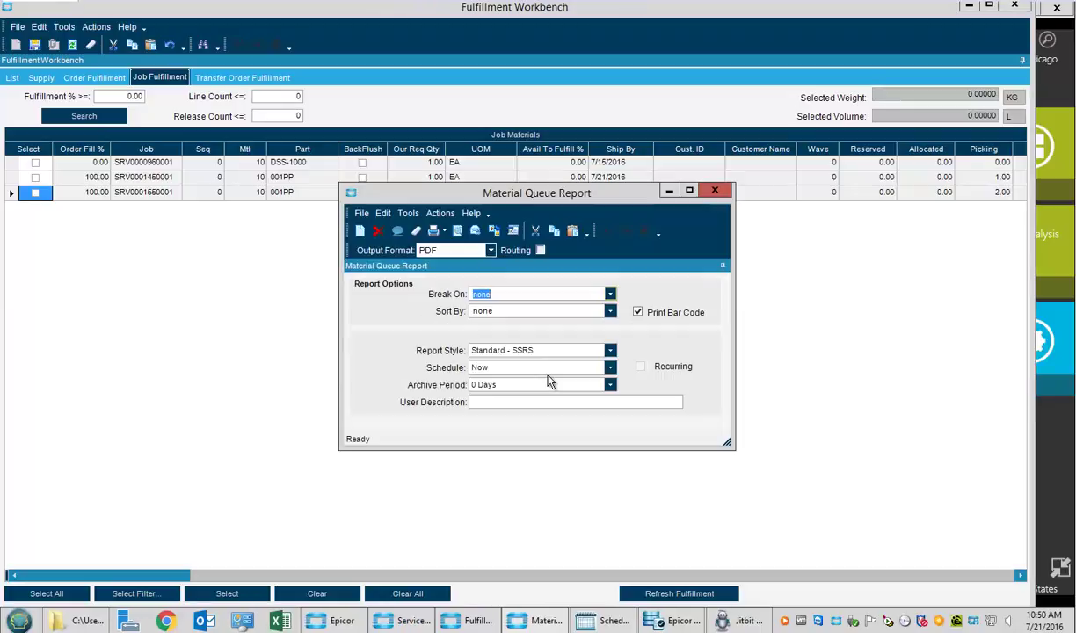
click(475, 231)
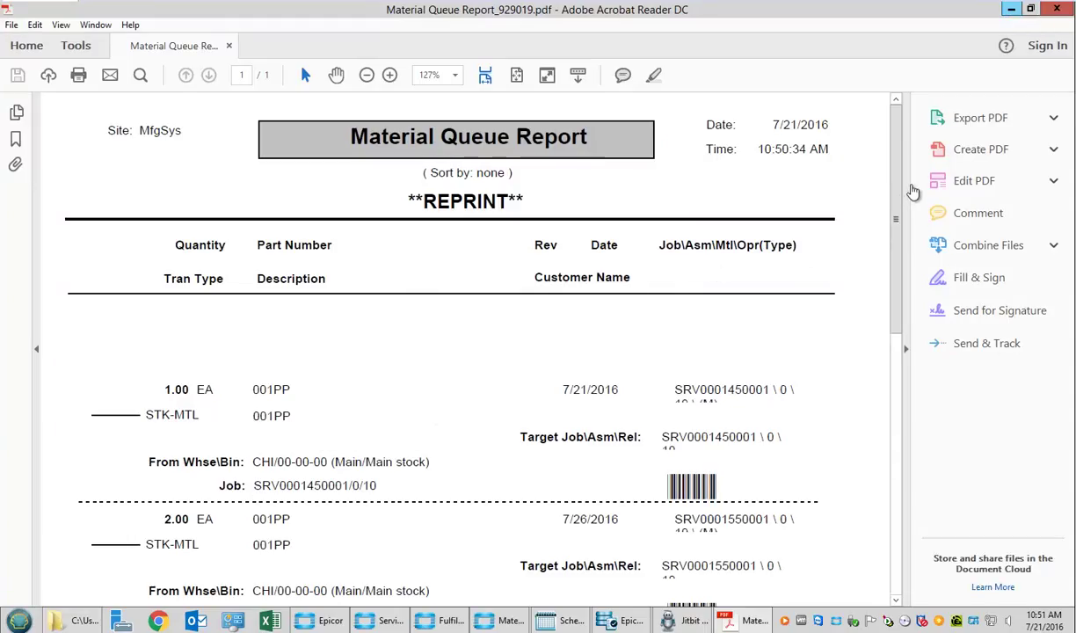
drag(898, 220, 894, 304)
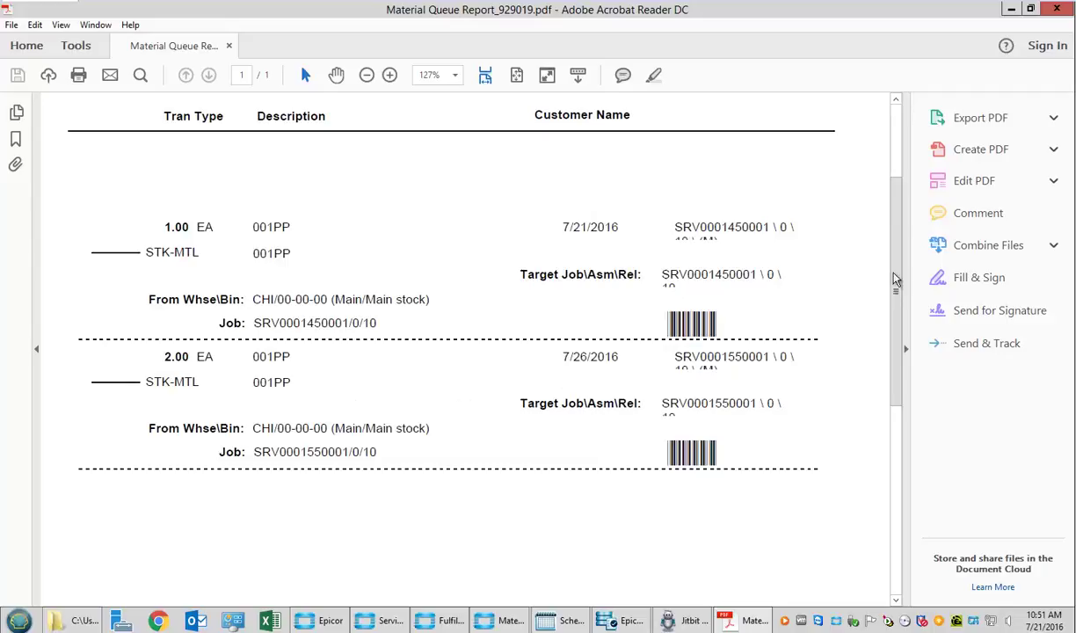
drag(895, 280, 913, 144)
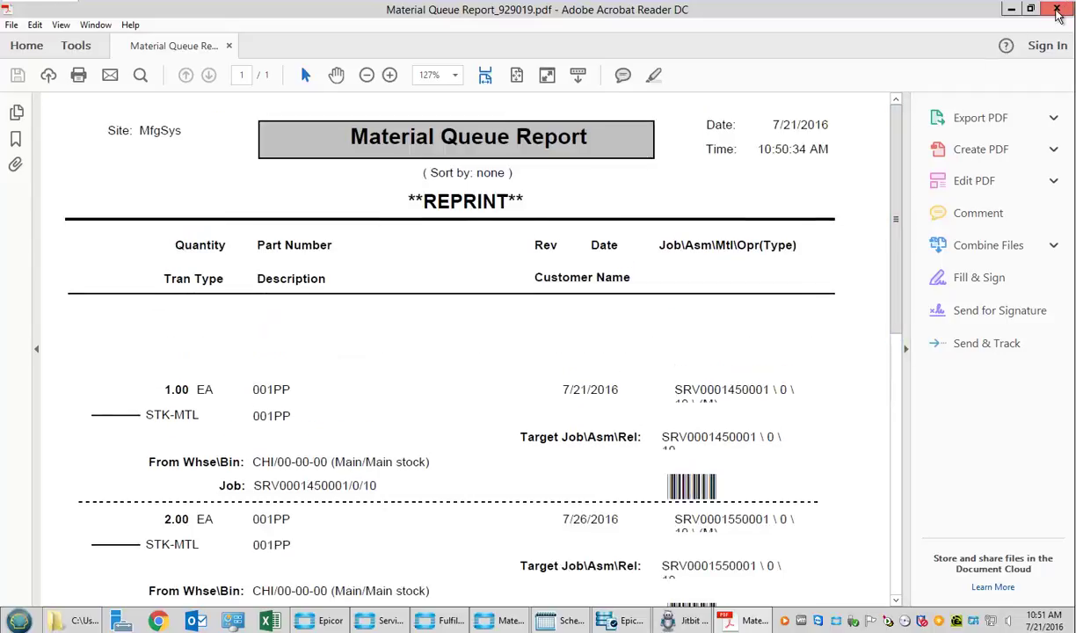
click(1057, 11)
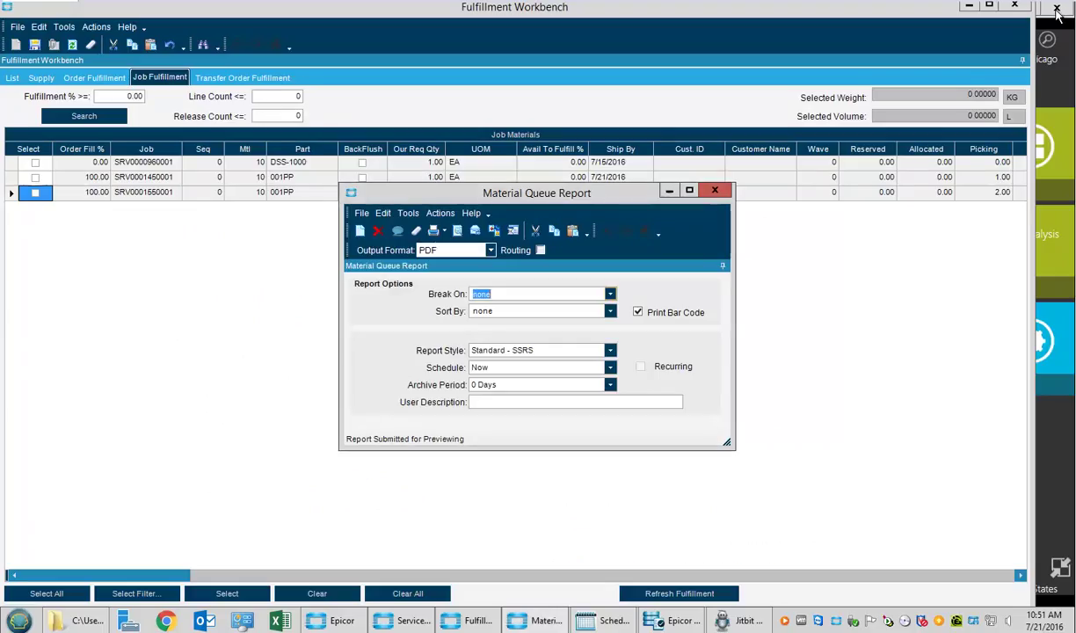
click(717, 192)
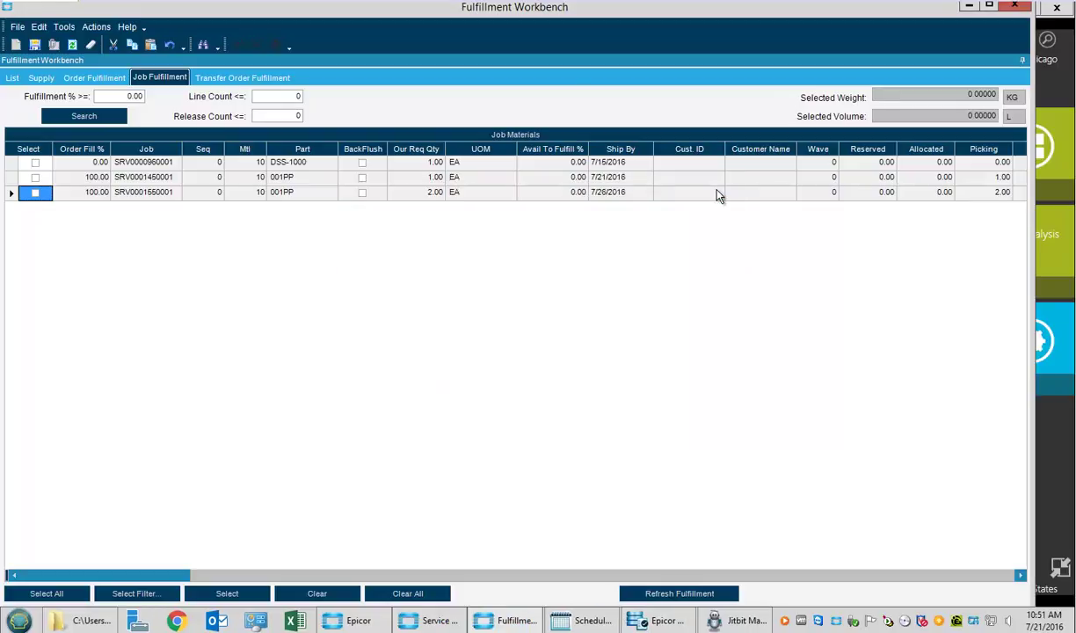
click(1015, 6)
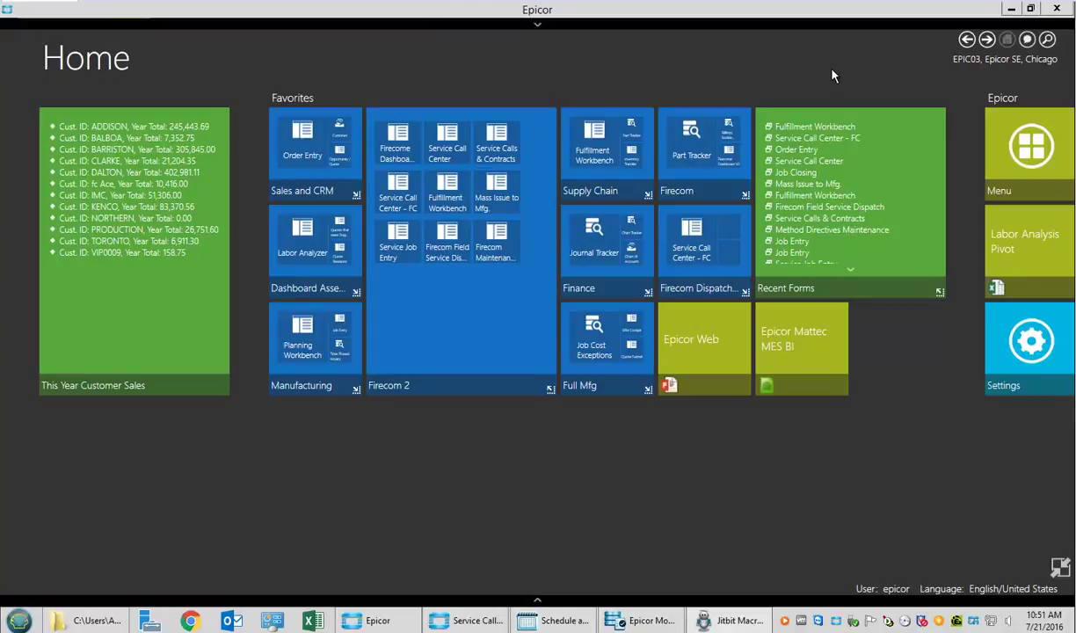
In Mass Issue to Mfg., search for jobs with the job type Service.
click(488, 185)
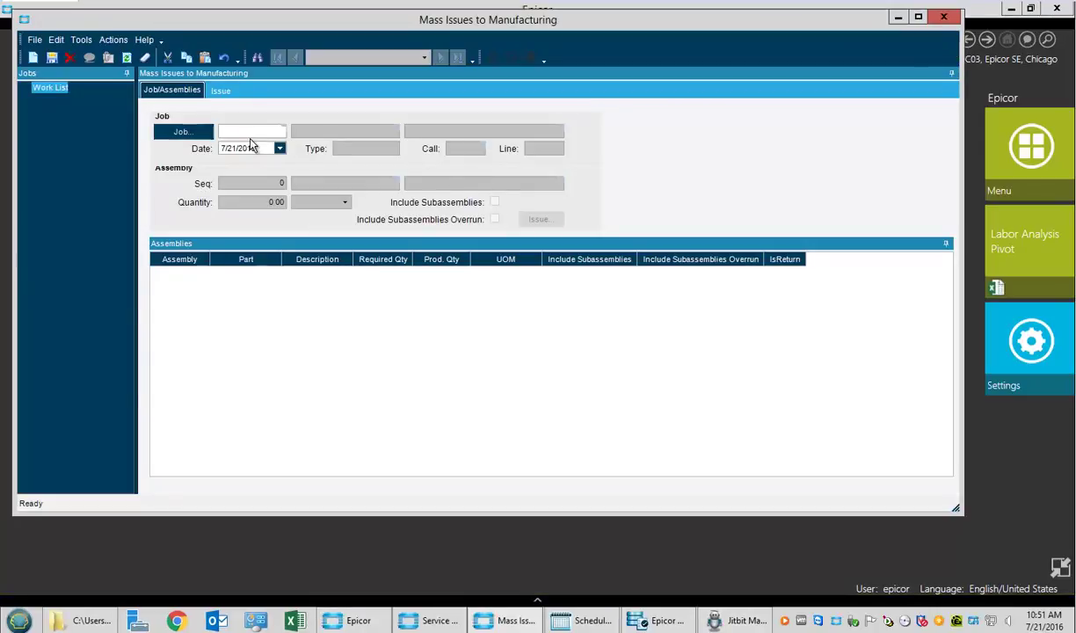
click(257, 57)
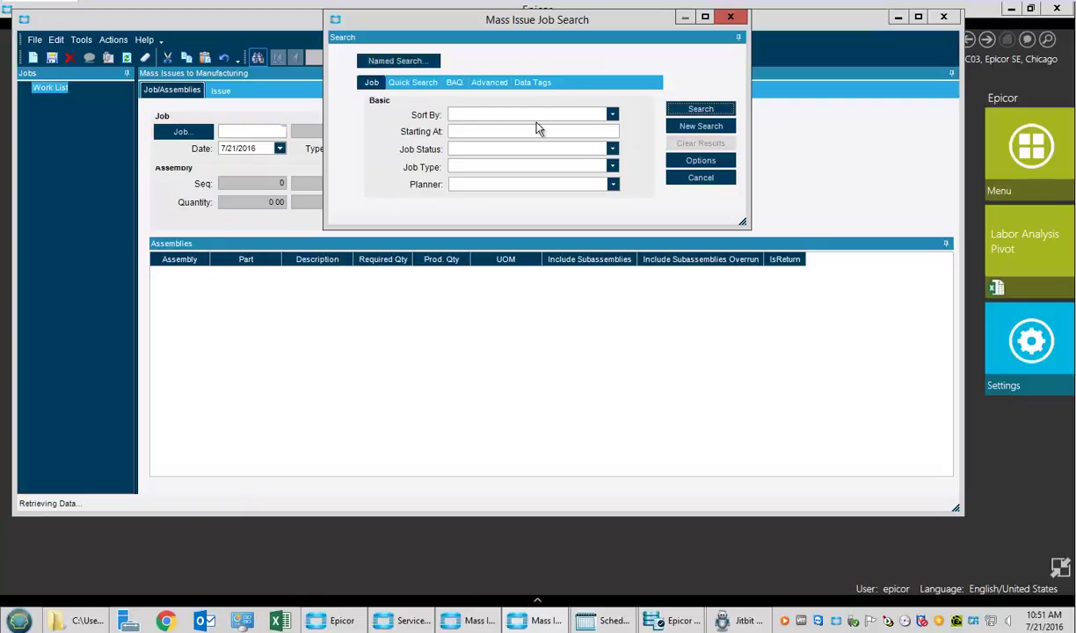
click(612, 150)
click(612, 166)
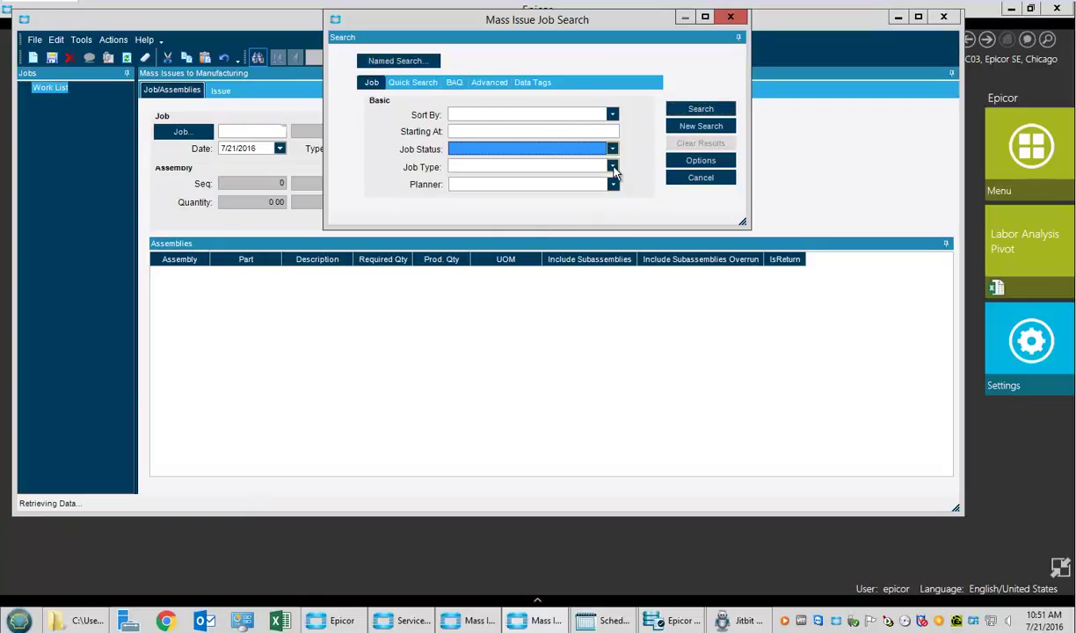
click(612, 166)
click(543, 192)
click(689, 109)
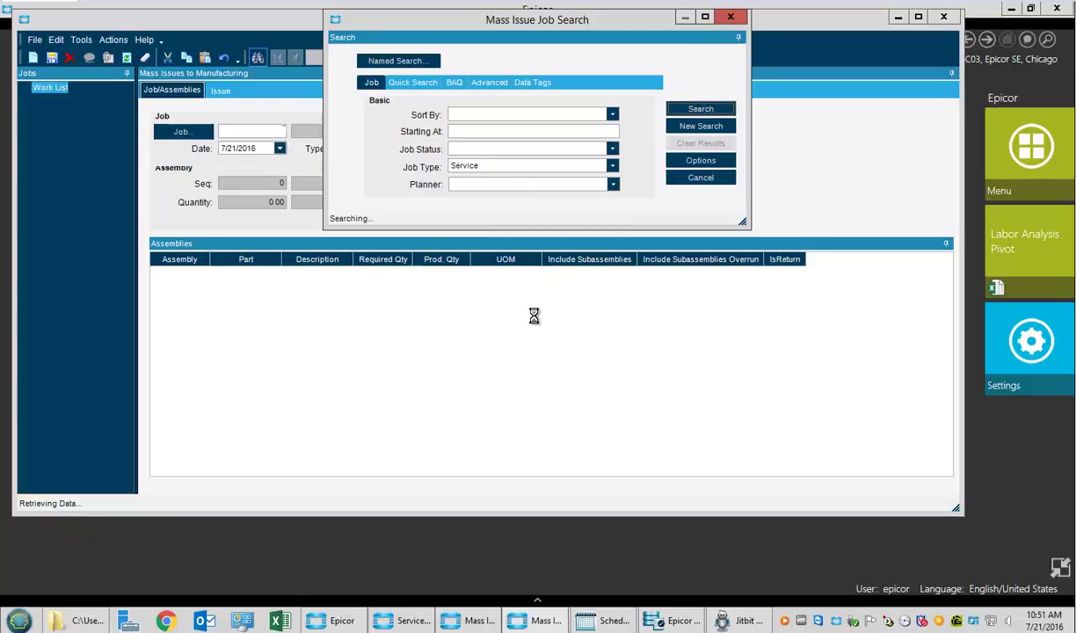
Load the service job with start and due dates of 7/26/2016 from the search results.
scroll(534, 322, down, 5)
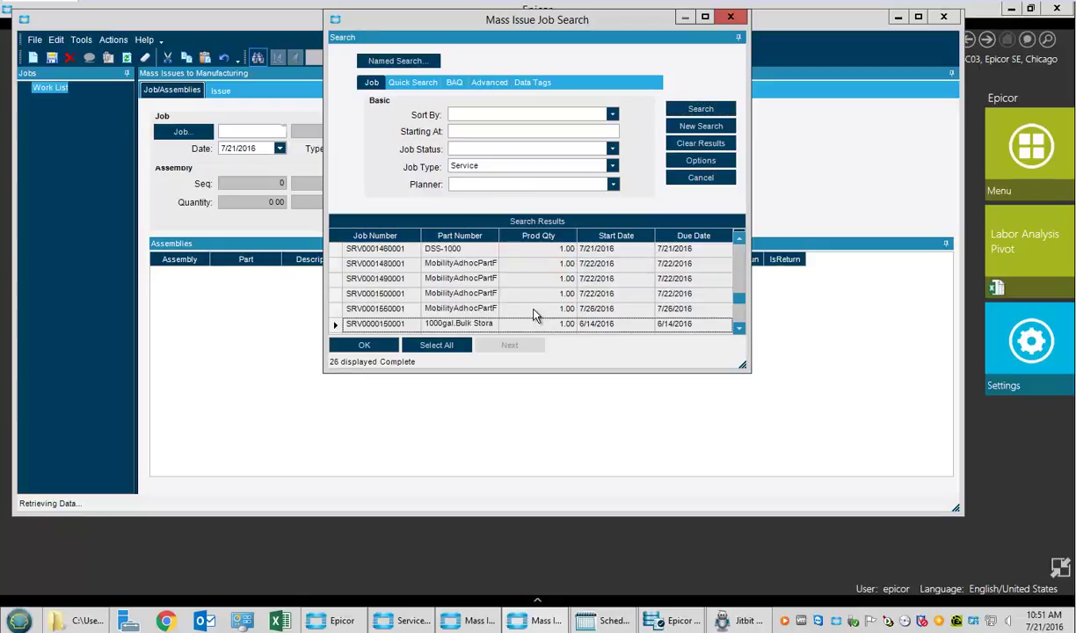
scroll(503, 306, up, 1)
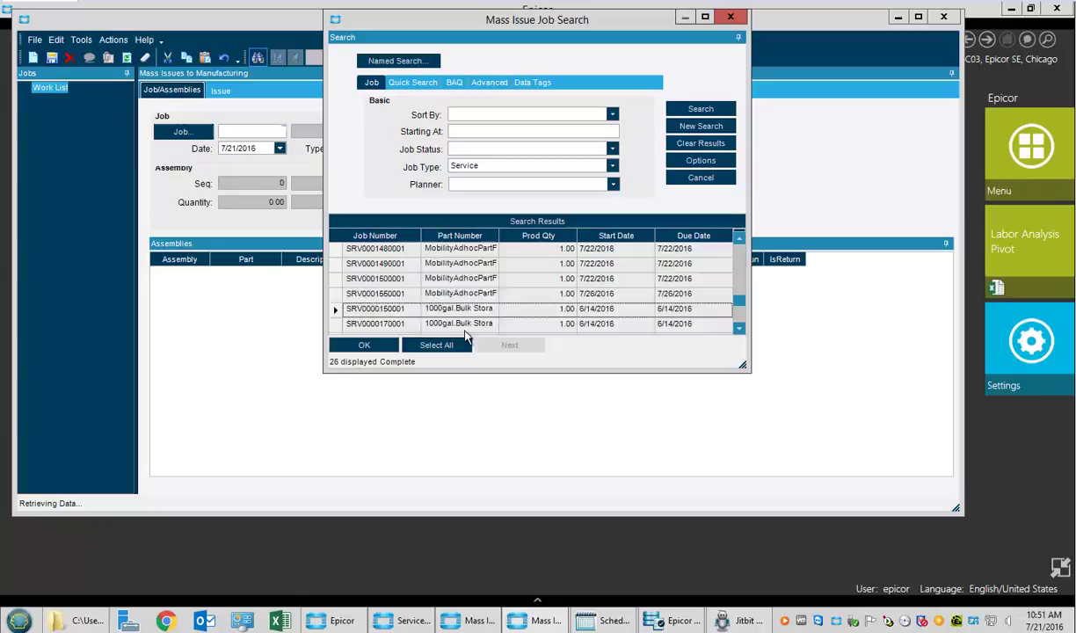
scroll(485, 307, down, 1)
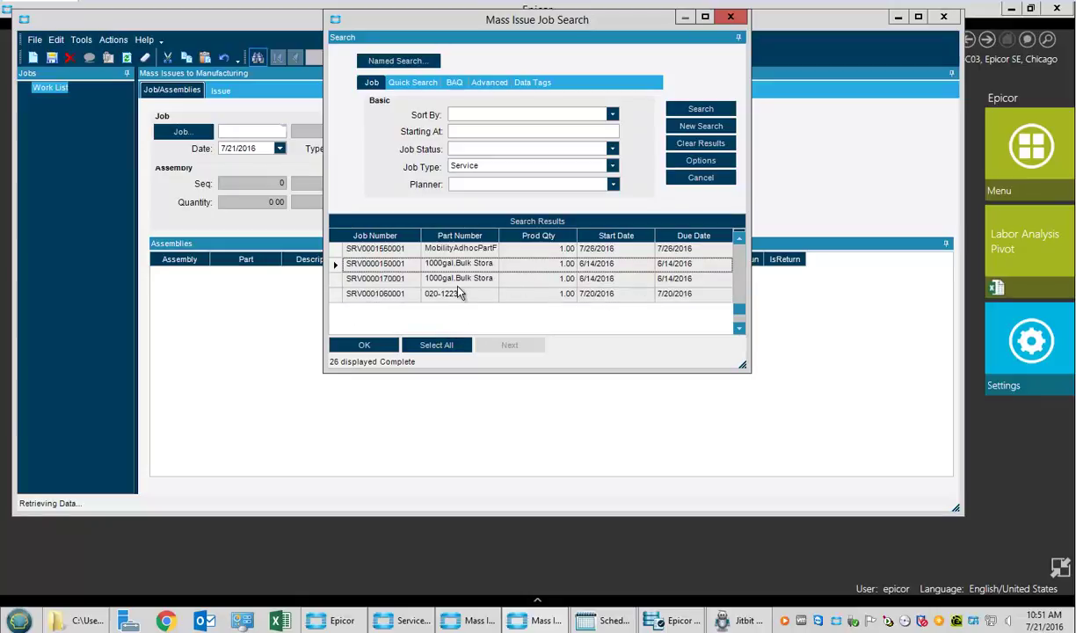
double_click(432, 250)
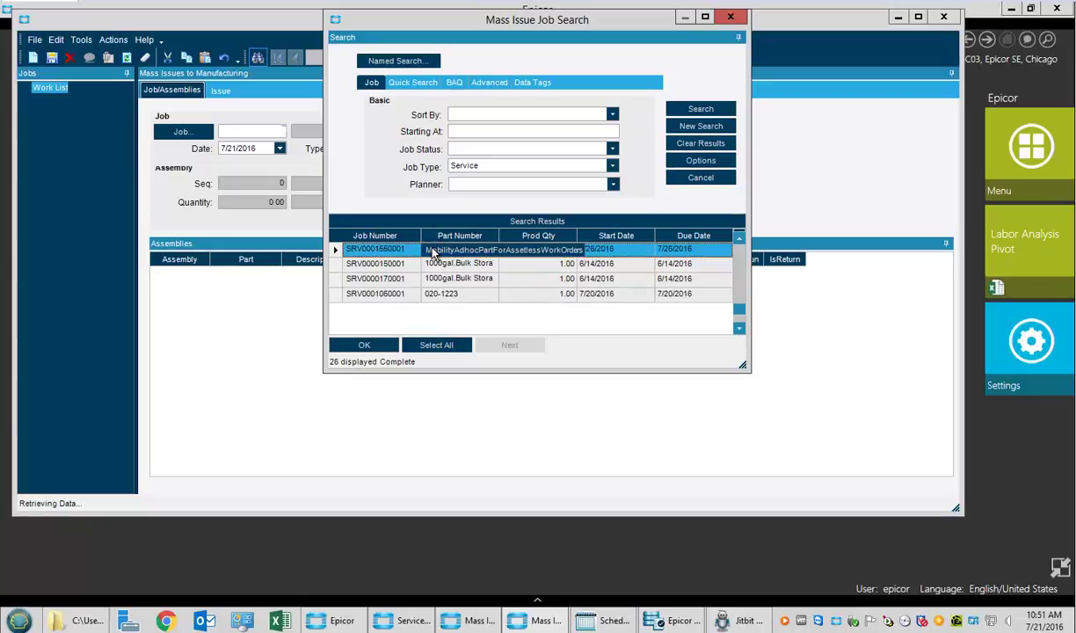
Issue all open 001PP material to the job, confirm that the service call's materials are fully issued, and close the mass issue form.
click(534, 219)
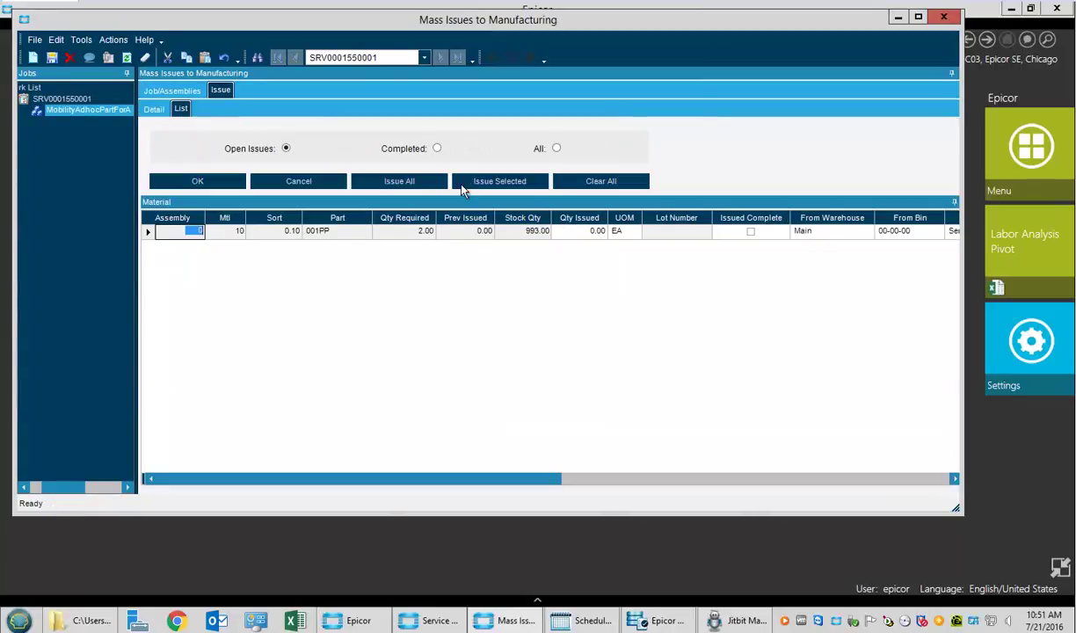
click(398, 182)
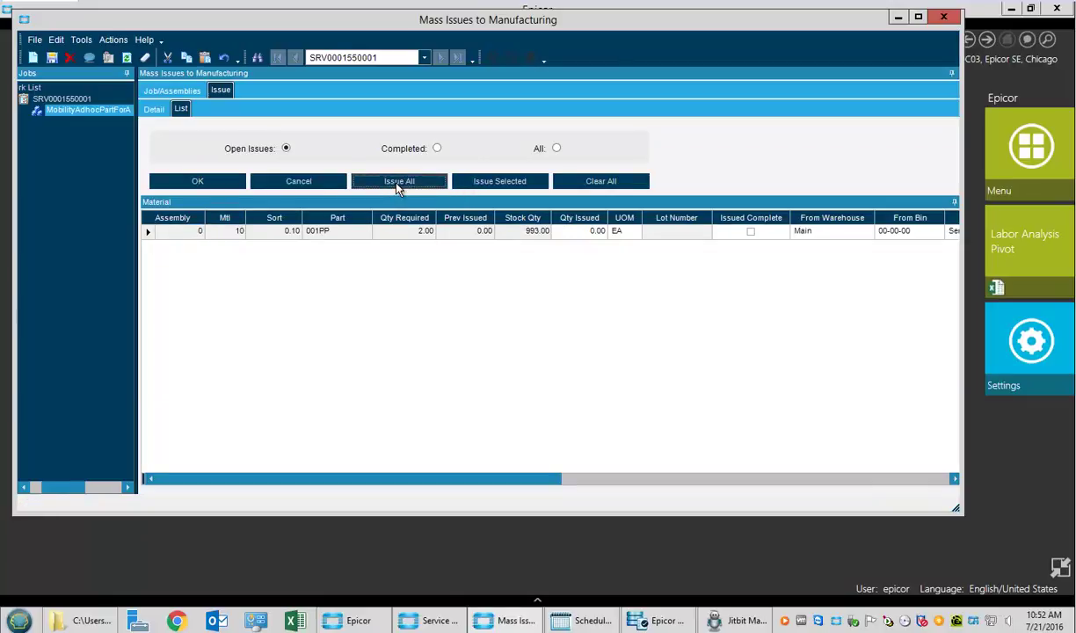
click(182, 182)
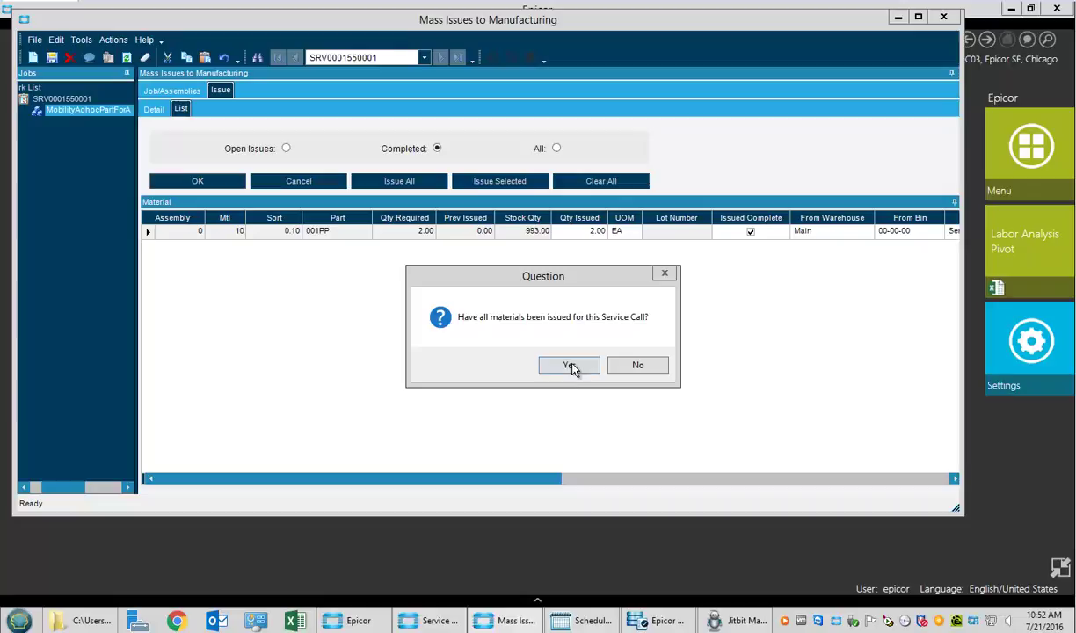
click(572, 364)
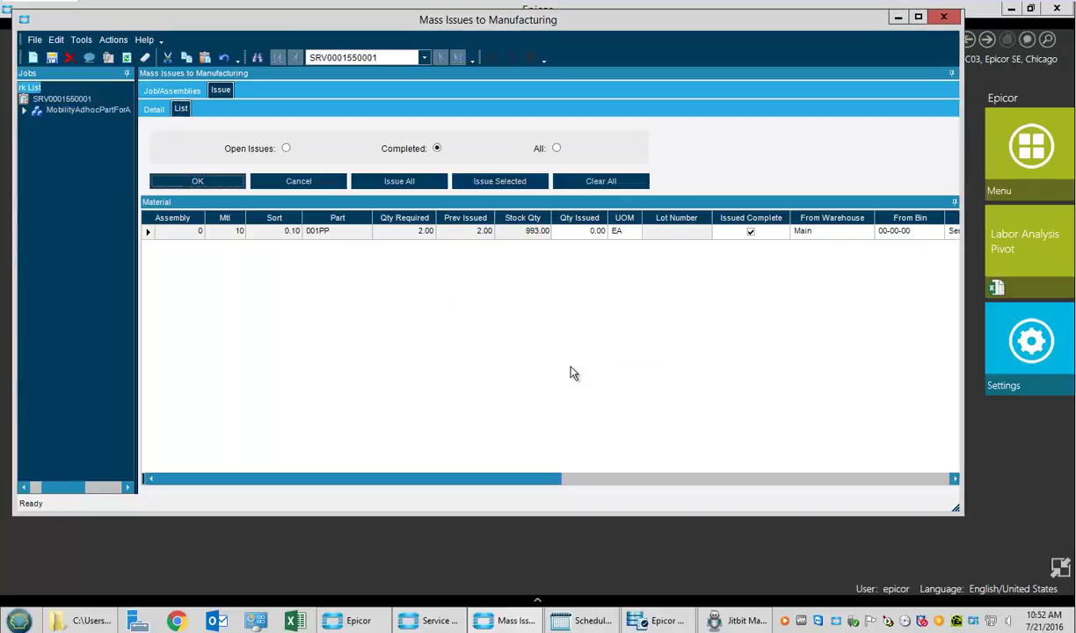
click(940, 18)
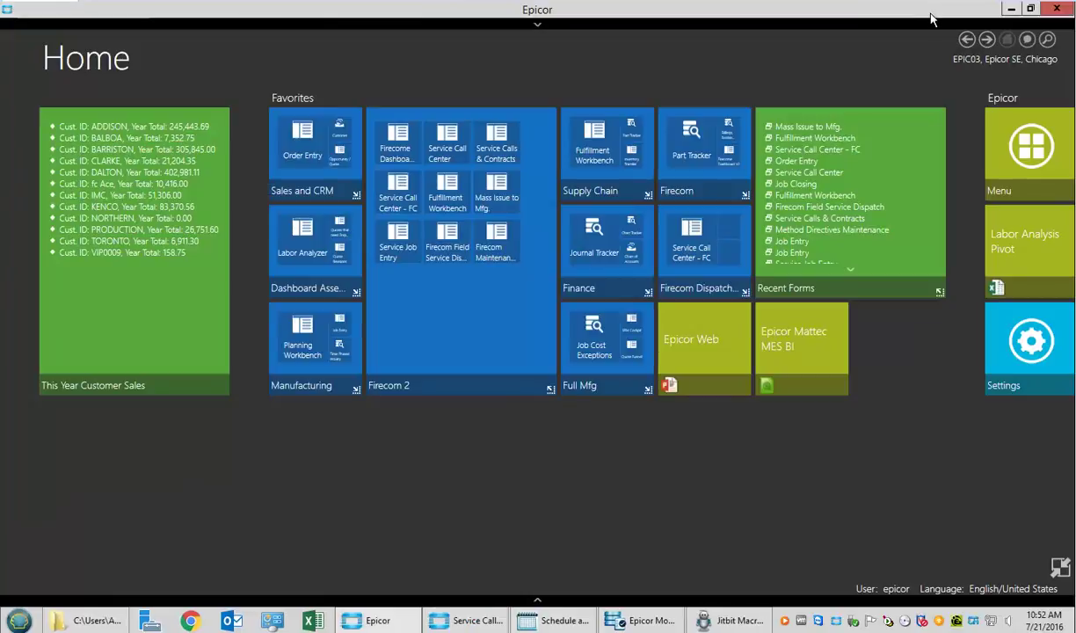